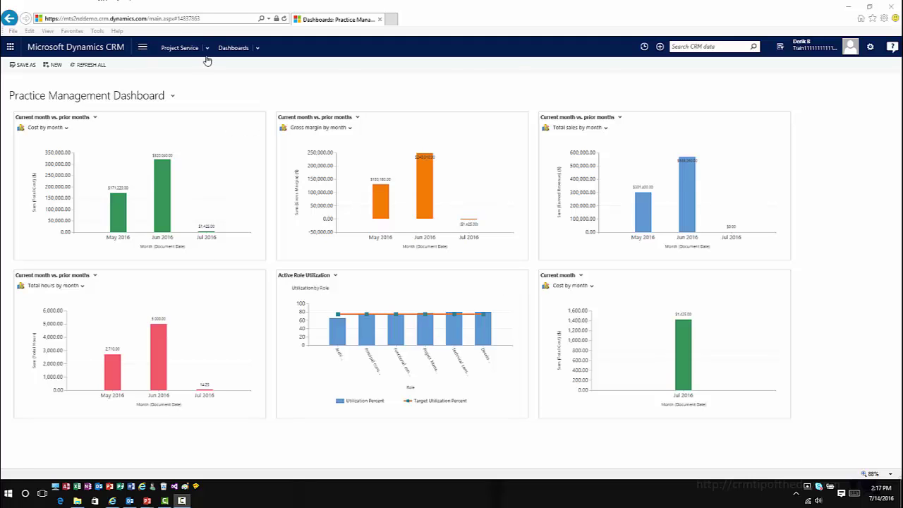
# - Open the Project Service projects list, dismiss the help pane and start a new project record
pyautogui.click(208, 55)
pyautogui.click(283, 85)
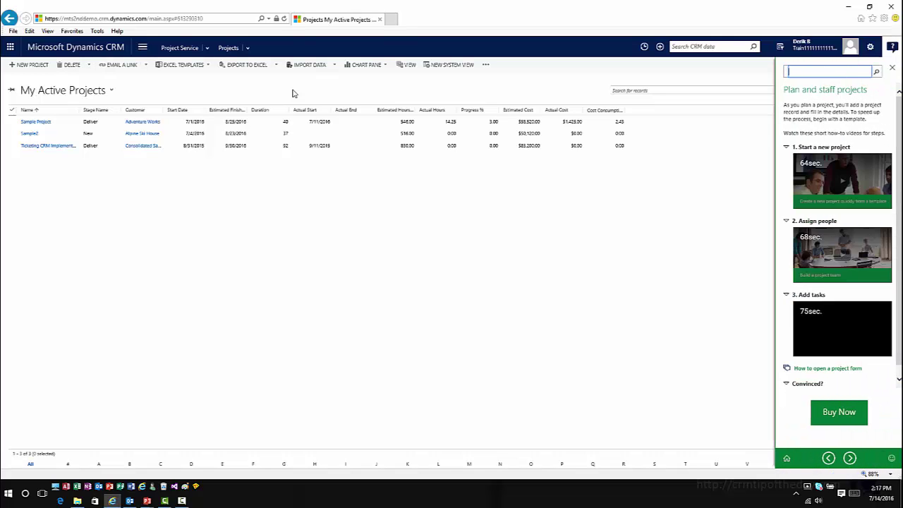
pyautogui.click(891, 68)
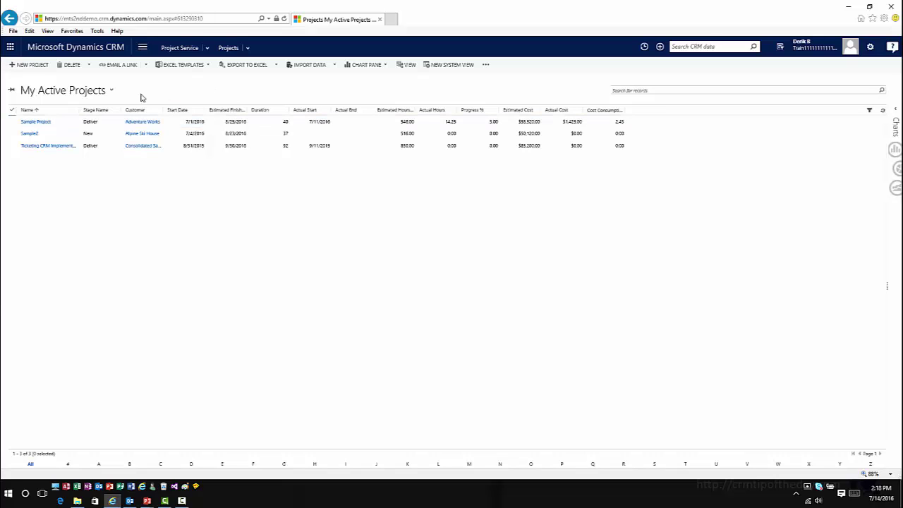
pyautogui.click(37, 65)
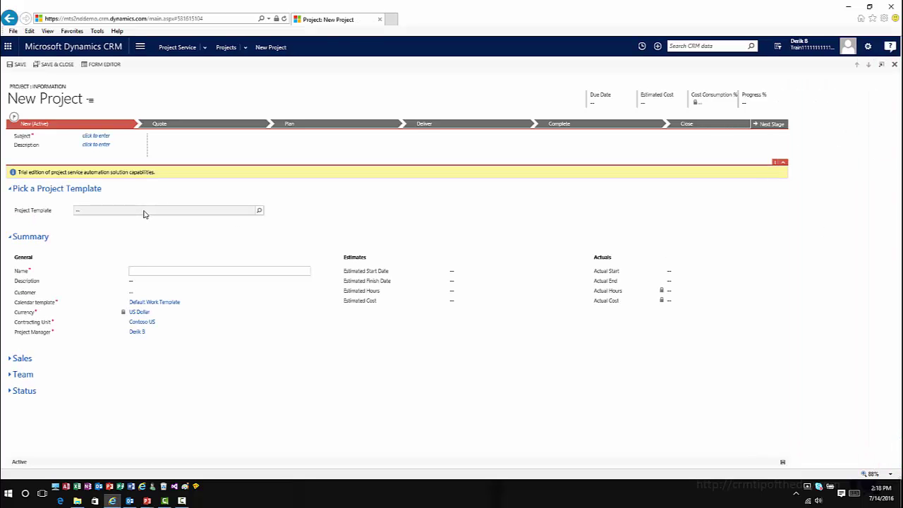
# - Base the new project on the Agile Template
pyautogui.click(259, 212)
pyautogui.click(259, 211)
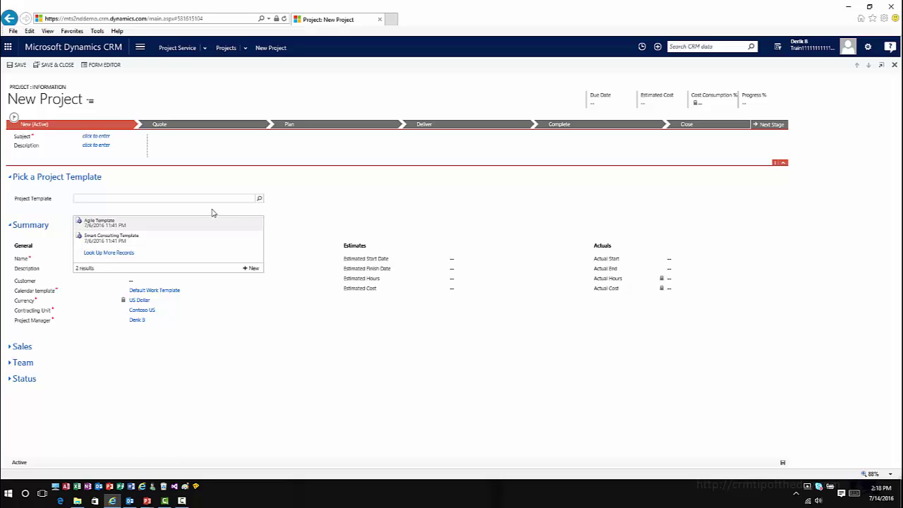
pyautogui.click(99, 225)
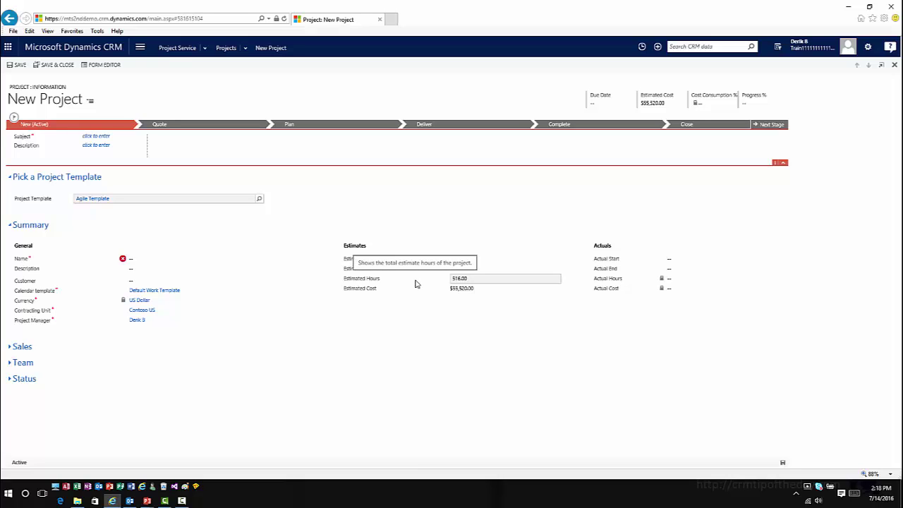
# - Name the project TOD Sample, set its customer to A. Datum and save the record
pyautogui.click(199, 258)
pyautogui.write('TOC')
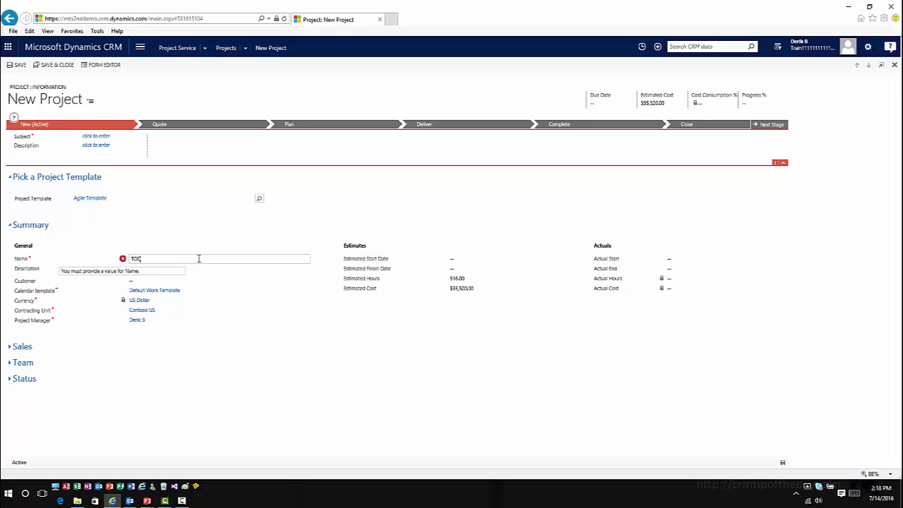
pyautogui.write(' Sample')
pyautogui.press('Tab')
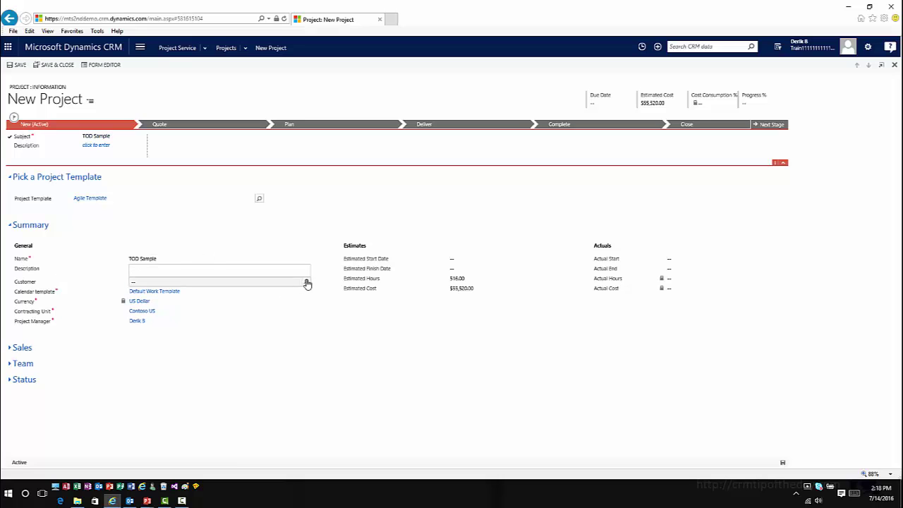
pyautogui.click(307, 282)
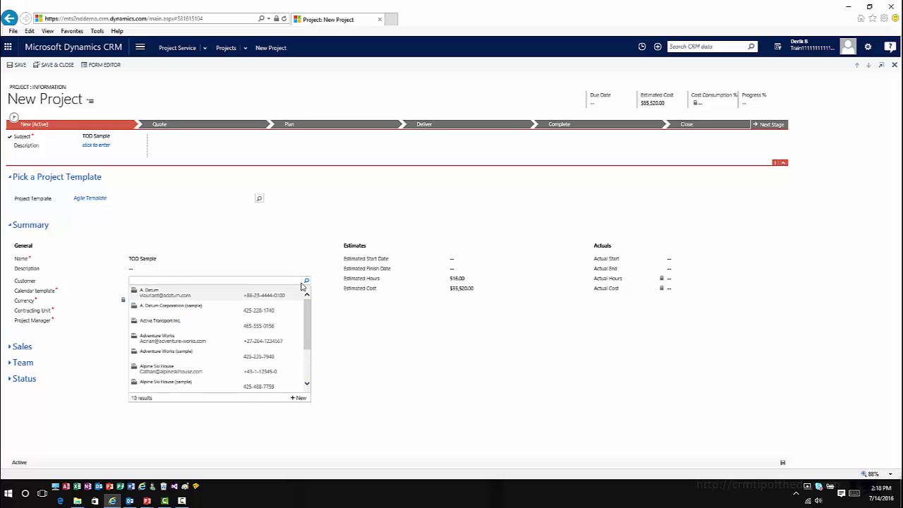
pyautogui.click(173, 293)
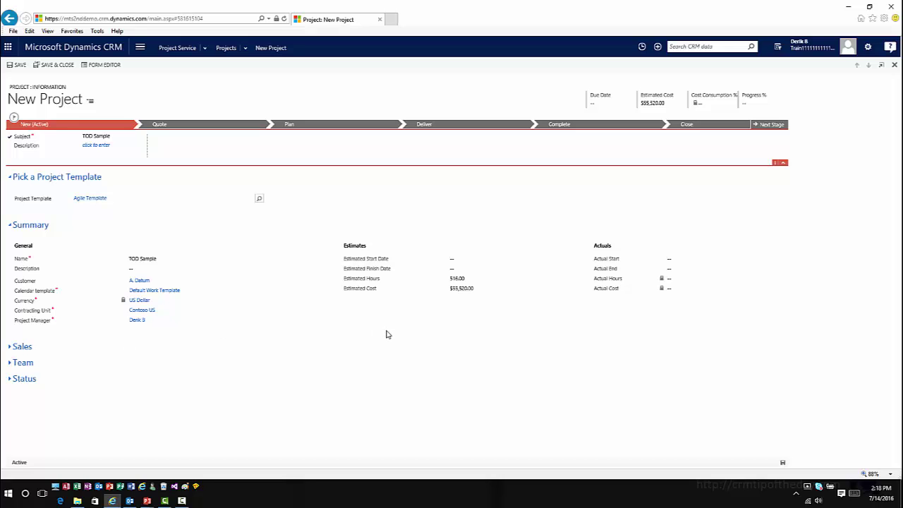
pyautogui.click(20, 66)
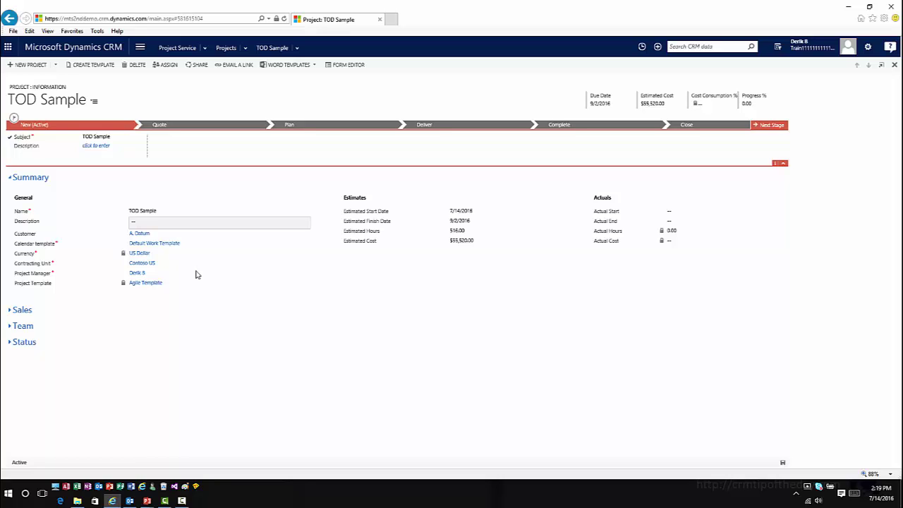
# - Start a new team member entry for the project and set its role to Developer
pyautogui.click(9, 326)
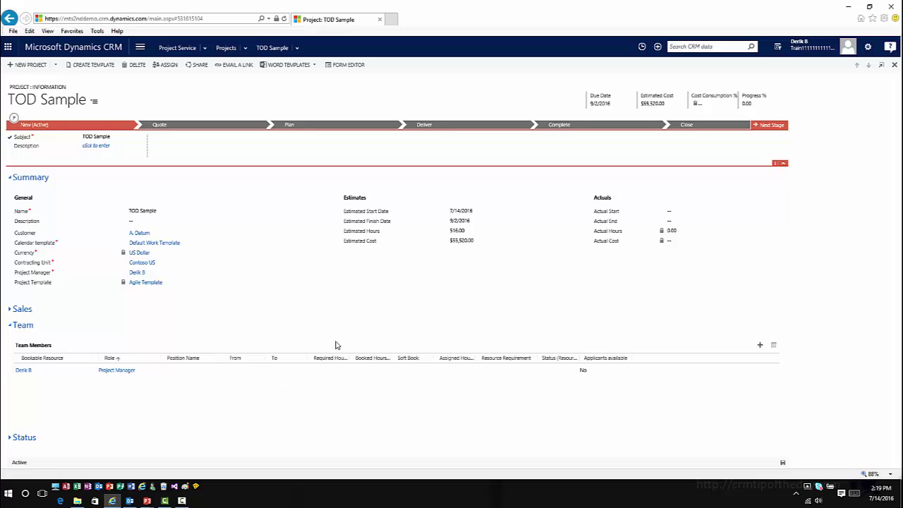
pyautogui.click(761, 347)
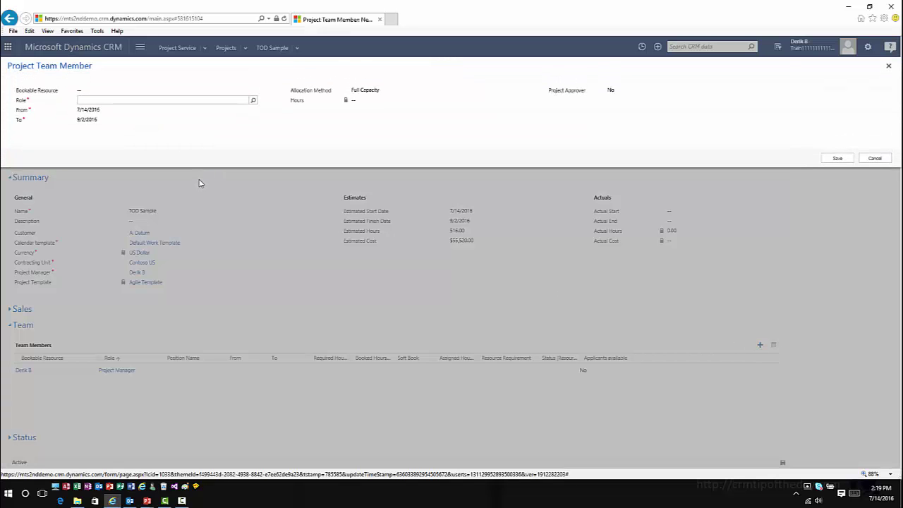
pyautogui.click(113, 91)
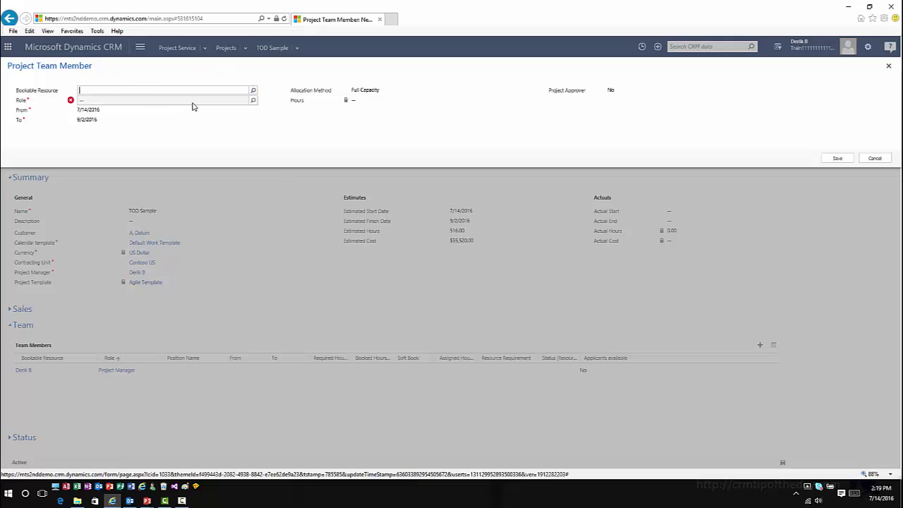
pyautogui.click(194, 101)
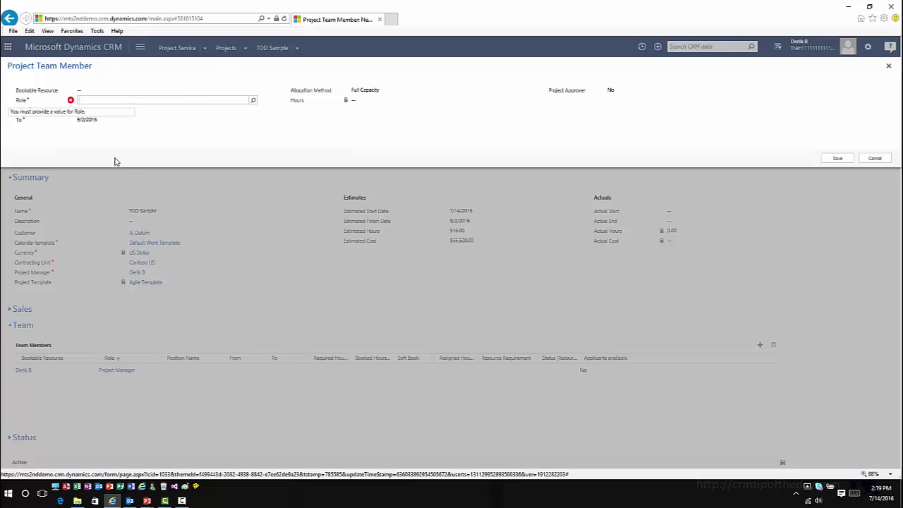
pyautogui.click(253, 101)
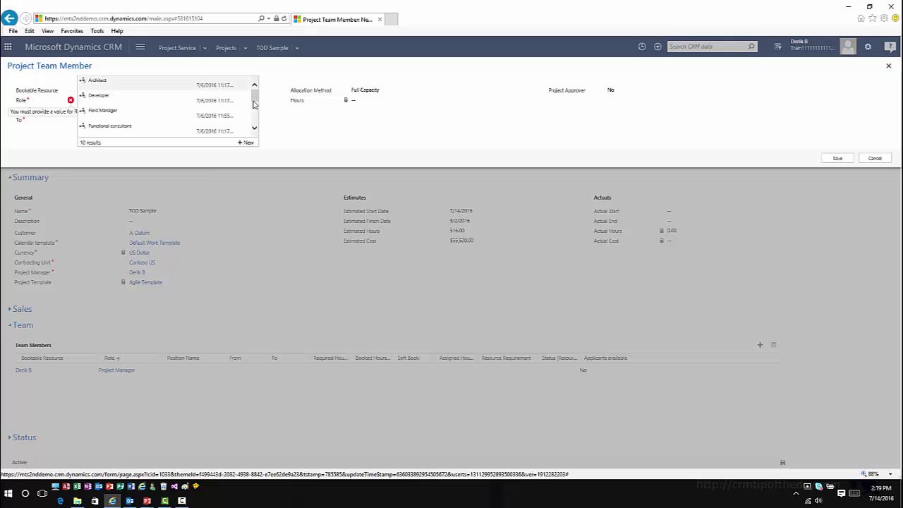
pyautogui.click(166, 104)
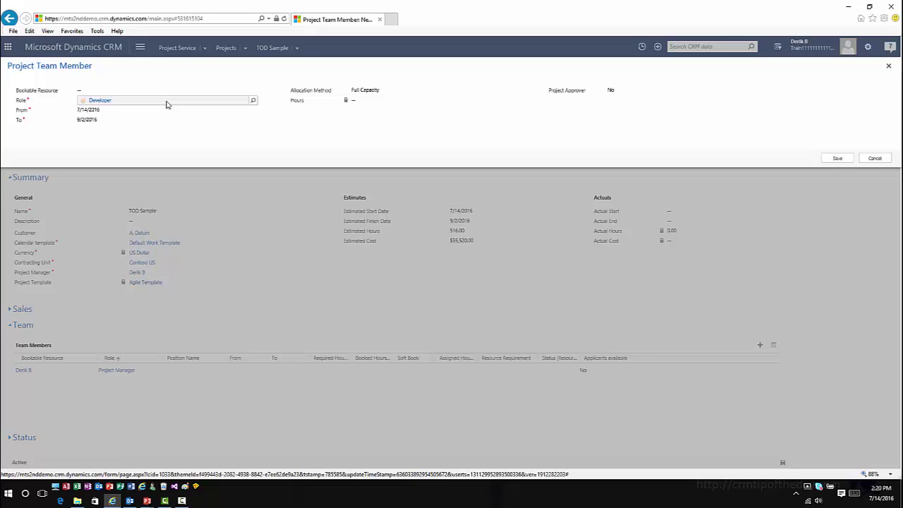
# - Set the team member's allocation method to Percentage Capacity at 50 percent and save the entry
pyautogui.click(397, 91)
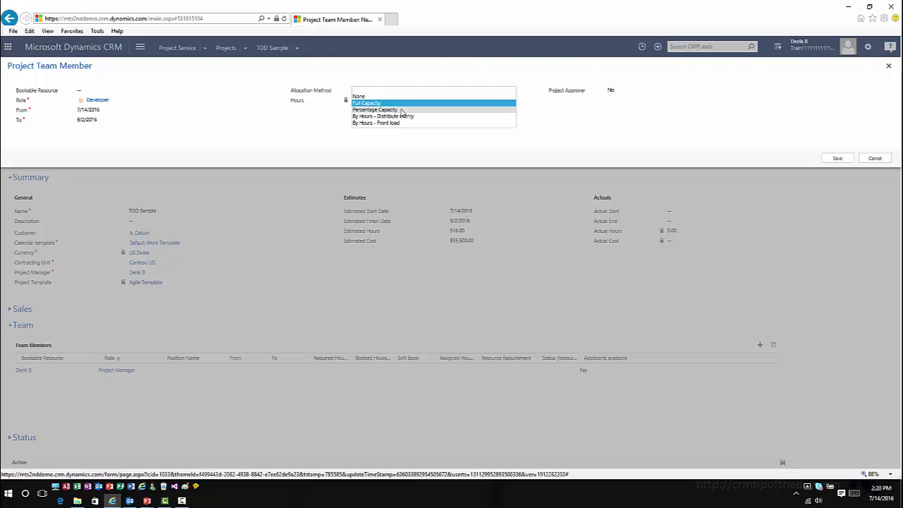
pyautogui.click(400, 110)
pyautogui.click(372, 111)
pyautogui.write('50')
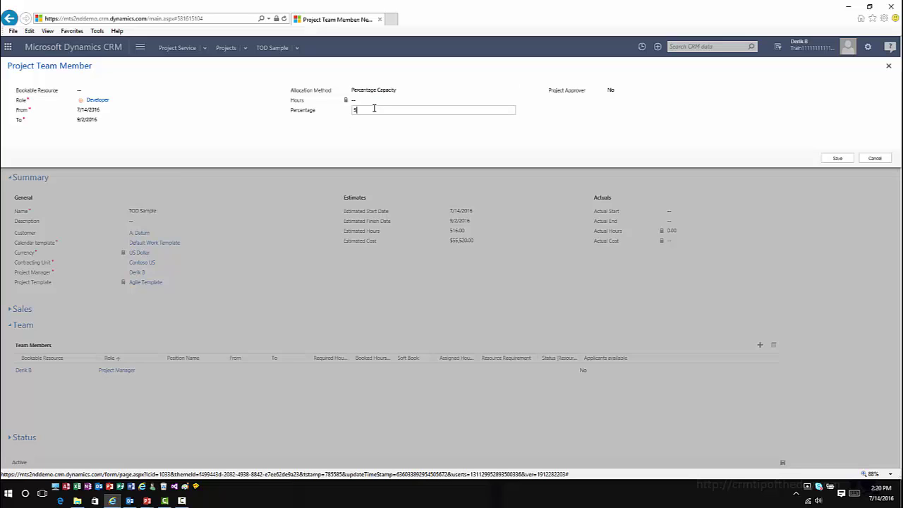
pyautogui.click(849, 160)
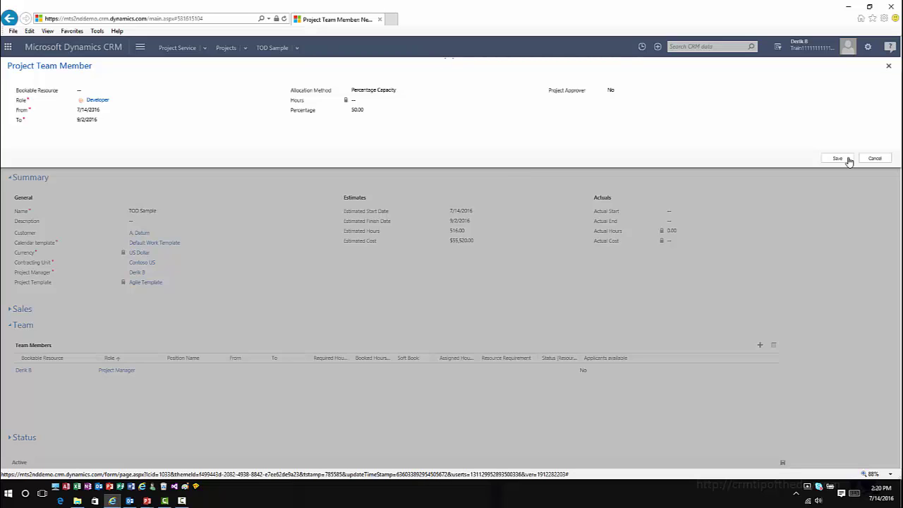
pyautogui.click(837, 158)
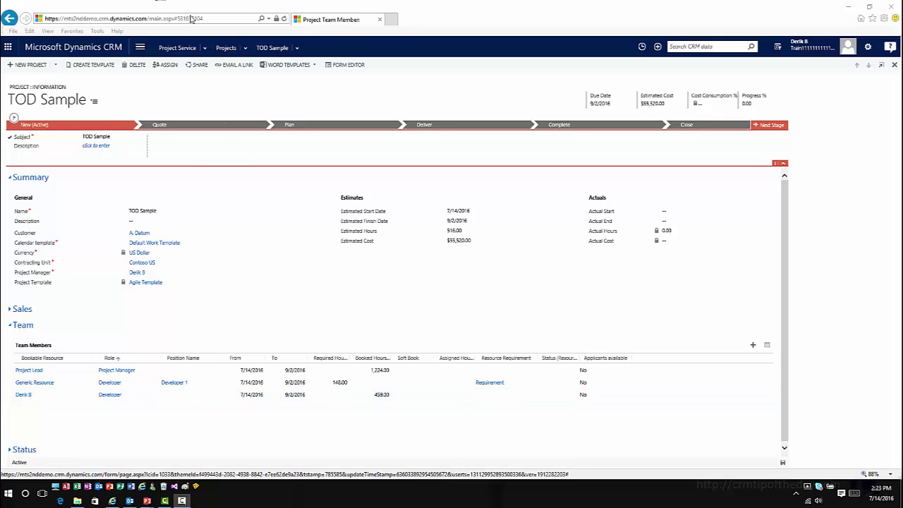
# - Open the project's work breakdown structure and call up Generate Project Team, declining to run it
pyautogui.click(297, 49)
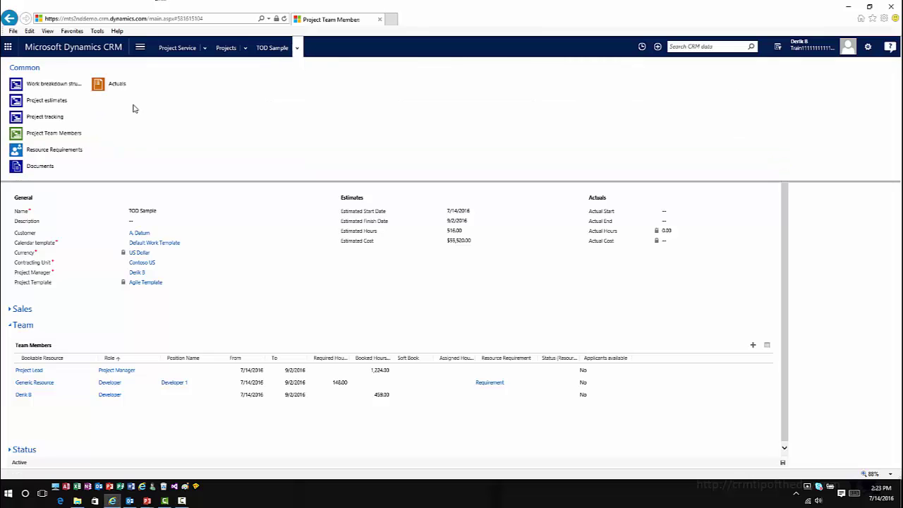
pyautogui.click(45, 85)
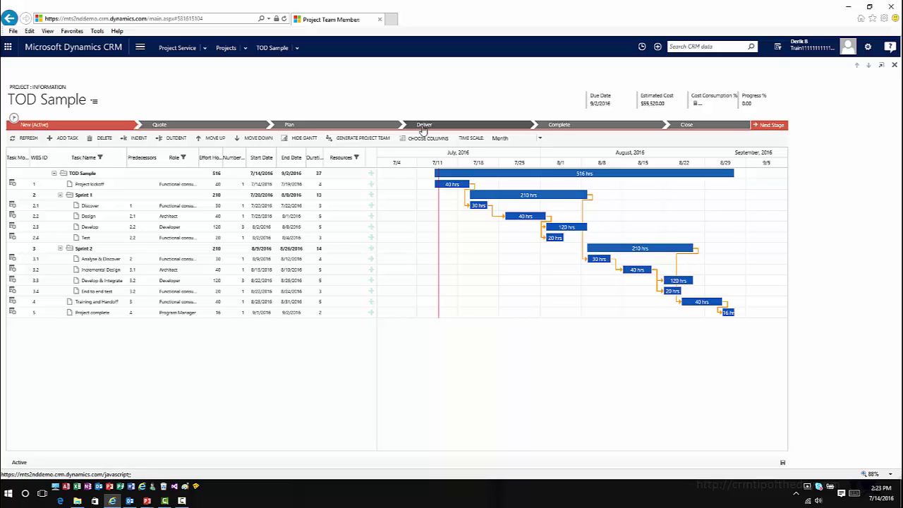
pyautogui.click(372, 140)
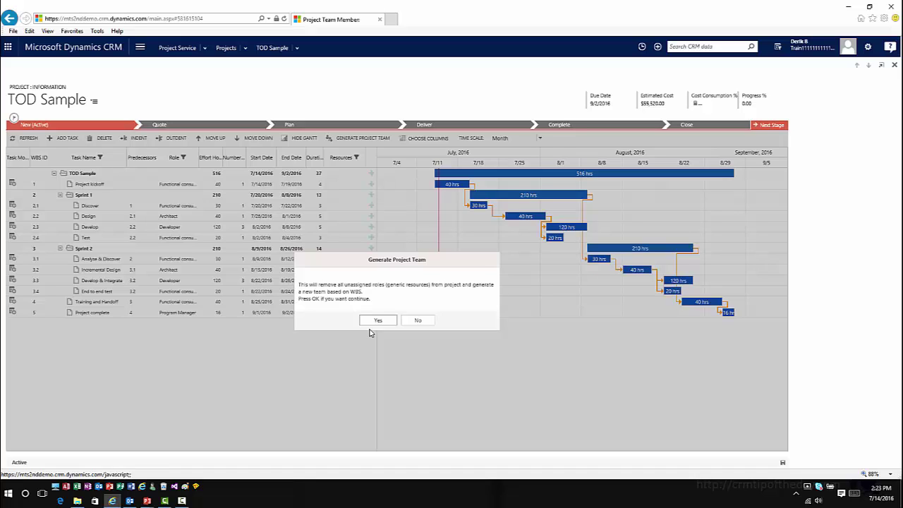
pyautogui.click(418, 322)
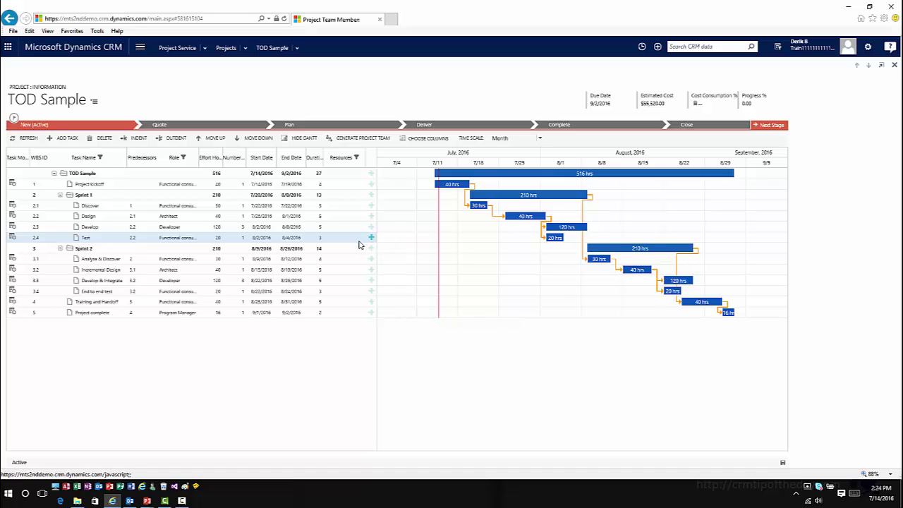
pyautogui.click(372, 194)
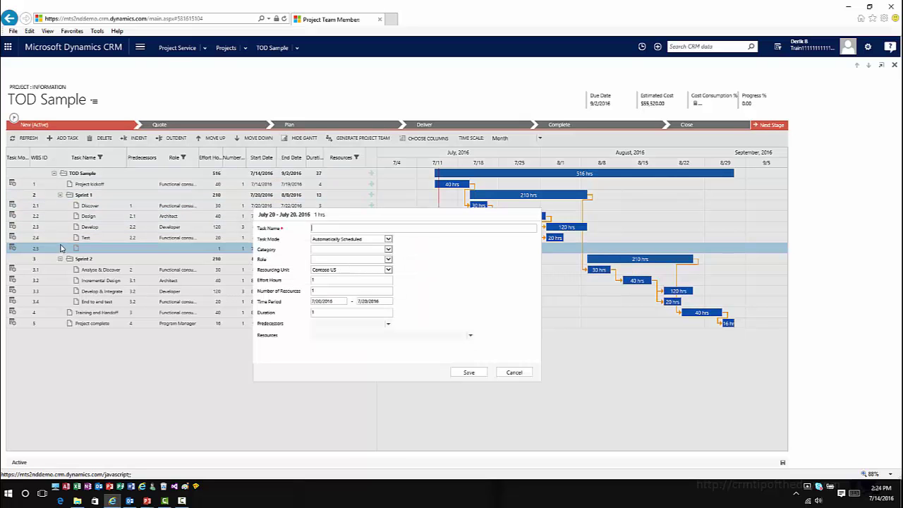
pyautogui.click(325, 250)
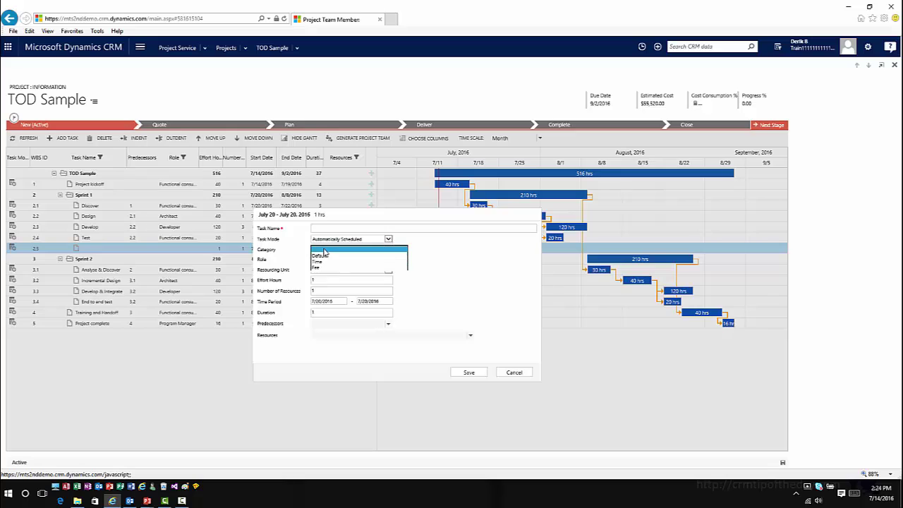
pyautogui.click(328, 251)
pyautogui.click(328, 259)
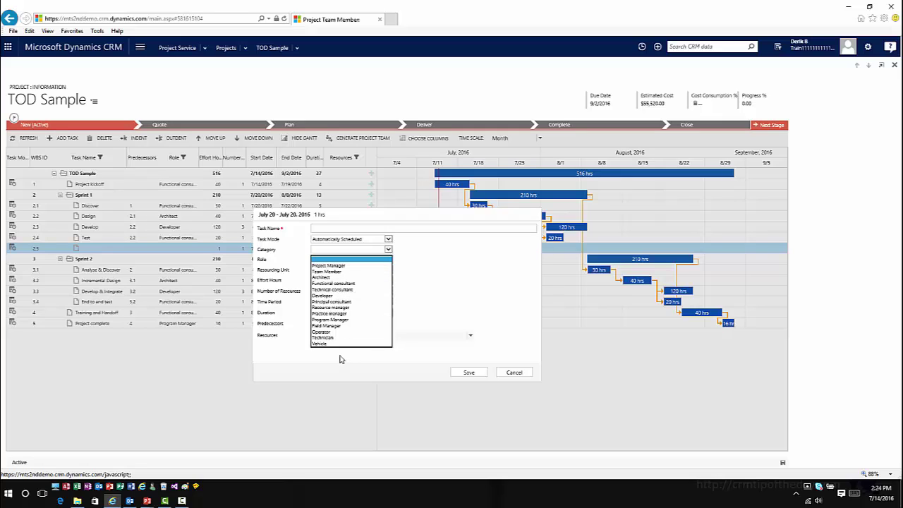
pyautogui.click(424, 299)
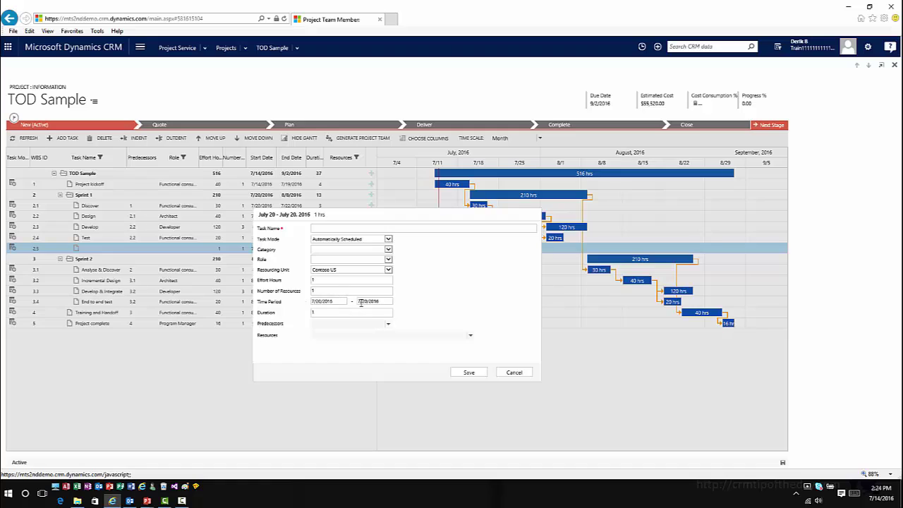
pyautogui.click(515, 373)
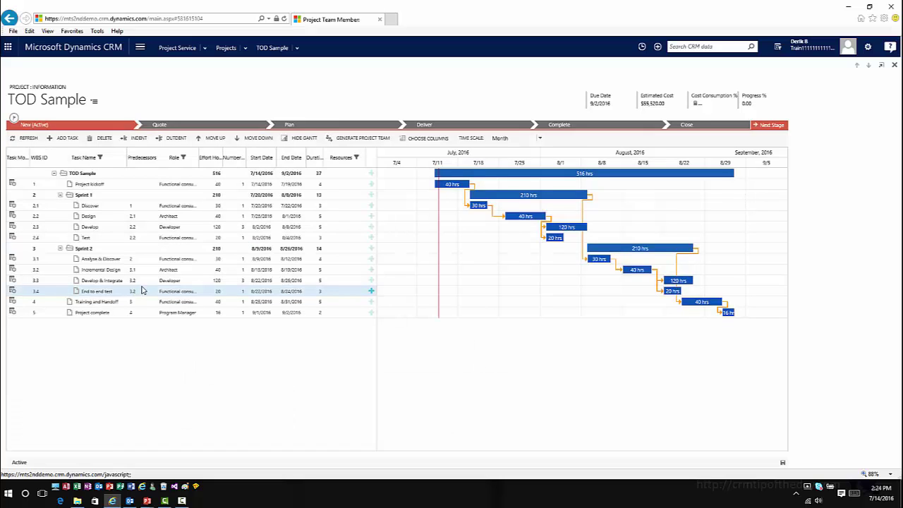
# - Assign the named, non-generic Developer team member as resource of the Design task in Sprint 1 and save the task
pyautogui.doubleClick(336, 220)
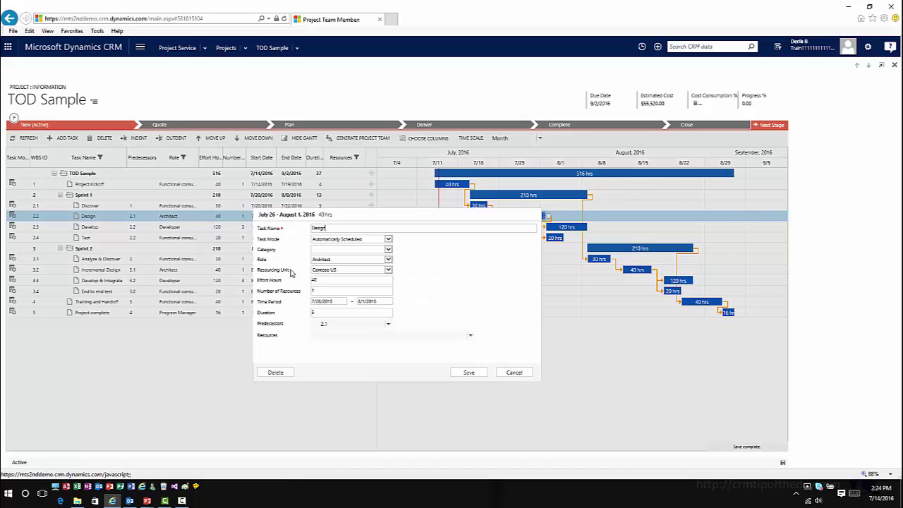
pyautogui.doubleClick(318, 228)
pyautogui.click(317, 229)
pyautogui.click(470, 336)
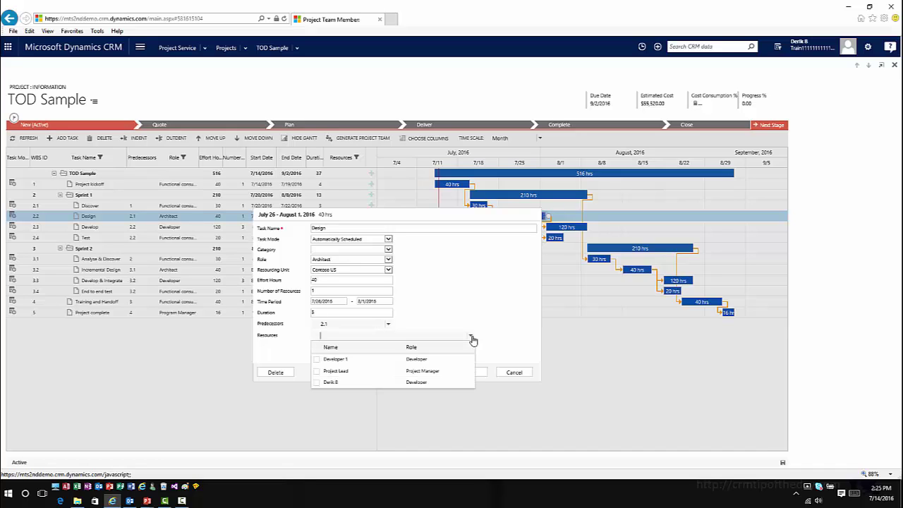
pyautogui.click(315, 385)
pyautogui.click(483, 379)
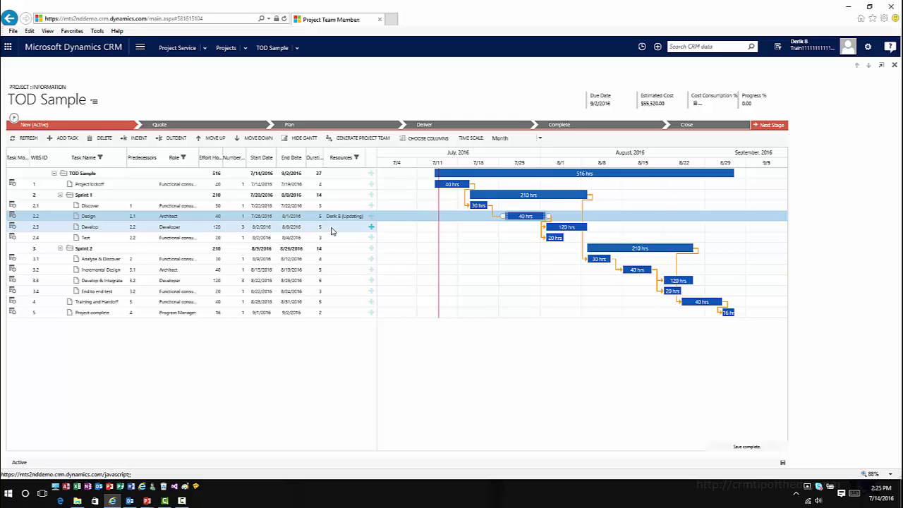
# - Assign the same named team member as resource of the Develop task in Sprint 1 and save the task
pyautogui.doubleClick(332, 230)
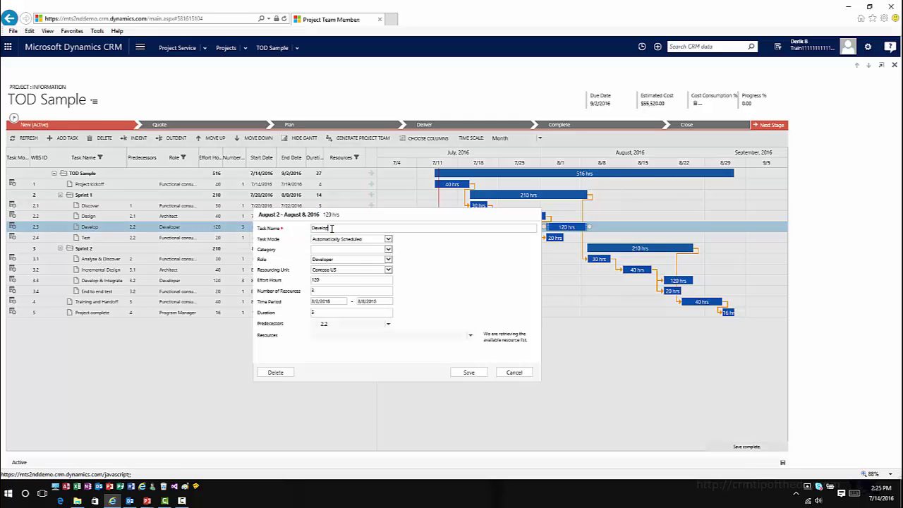
pyautogui.click(467, 340)
pyautogui.click(361, 373)
pyautogui.click(465, 373)
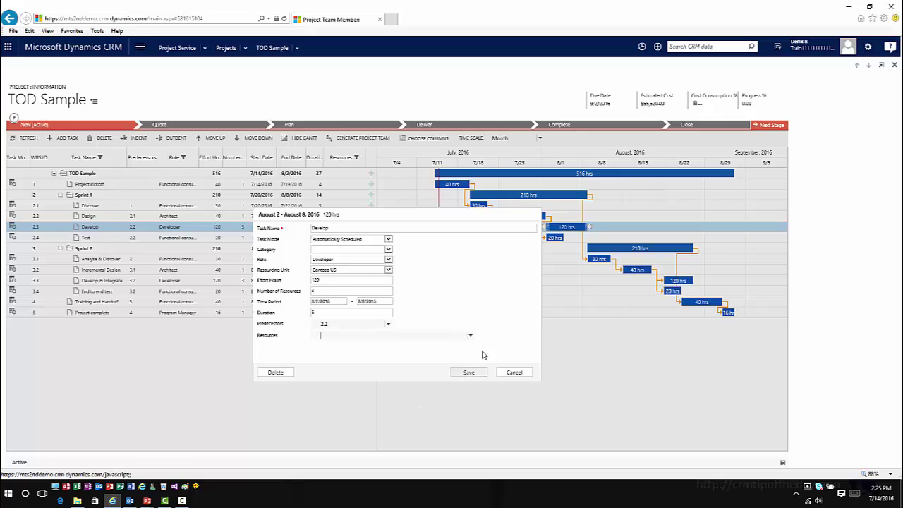
pyautogui.click(470, 336)
pyautogui.click(316, 374)
pyautogui.click(503, 353)
pyautogui.click(468, 373)
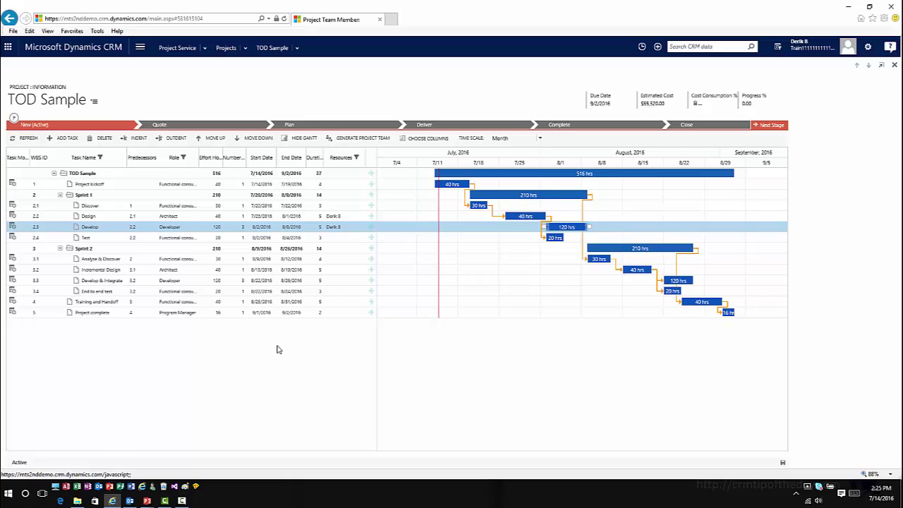
# - Move the TOD Sample project's start date to 7/1/2016 in the work breakdown structure
pyautogui.click(336, 177)
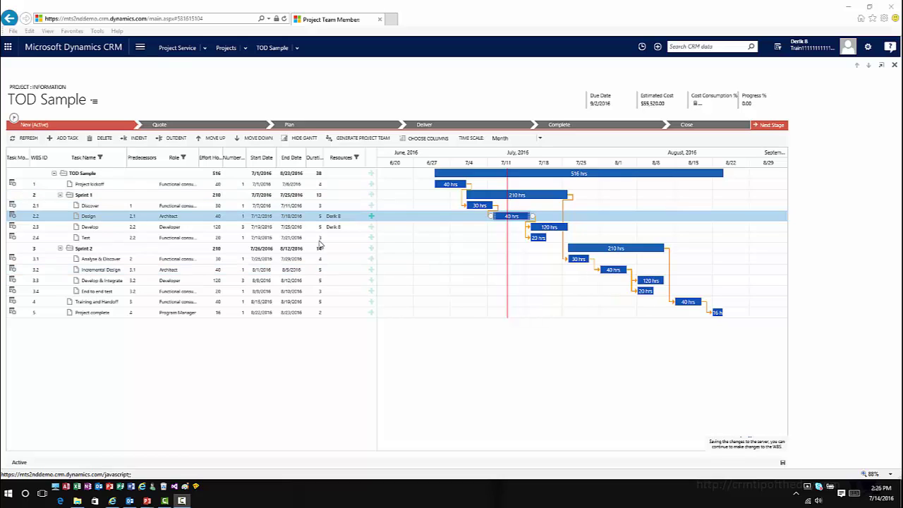
# - Open Bookings and Tasks in Project Service and view the details of the Sample2 Design task without saving
pyautogui.click(144, 55)
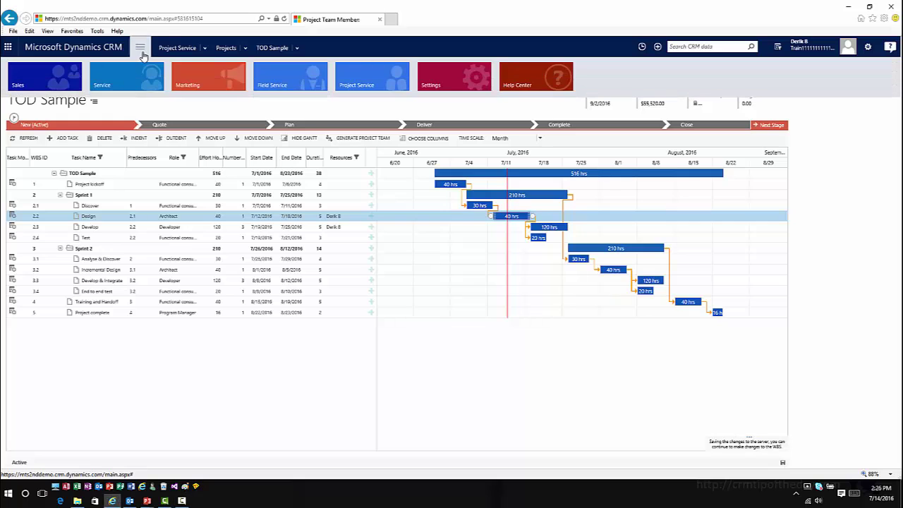
pyautogui.click(374, 83)
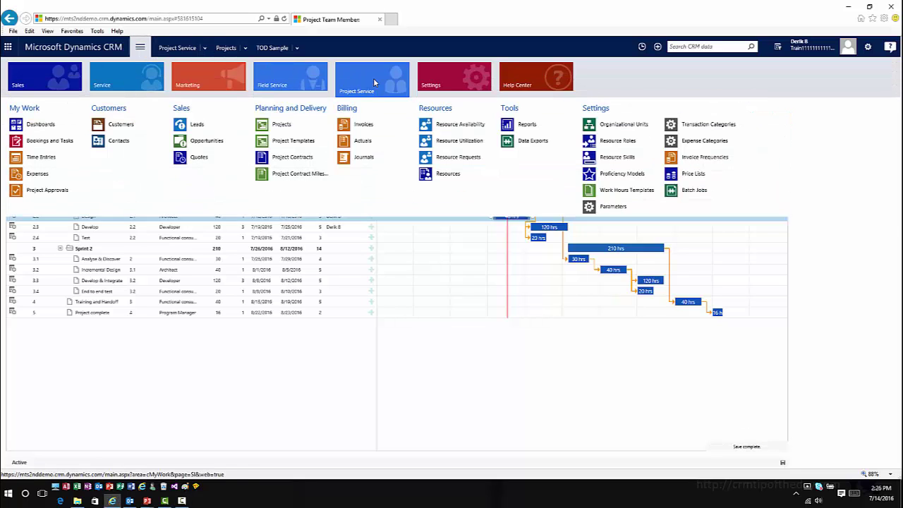
pyautogui.click(49, 141)
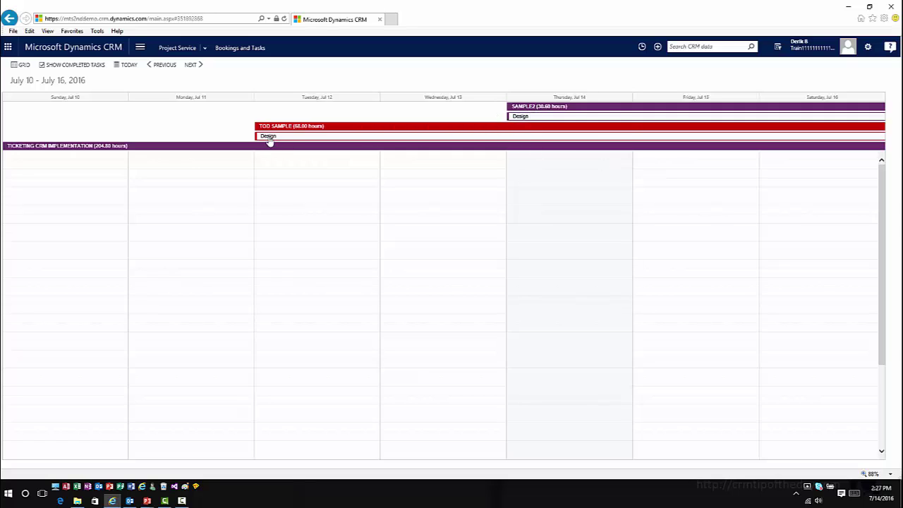
pyautogui.click(555, 117)
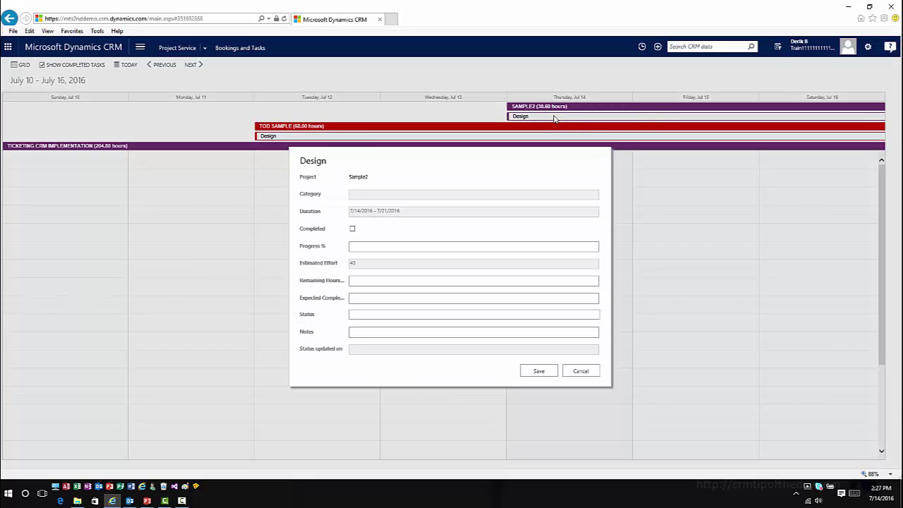
pyautogui.click(581, 372)
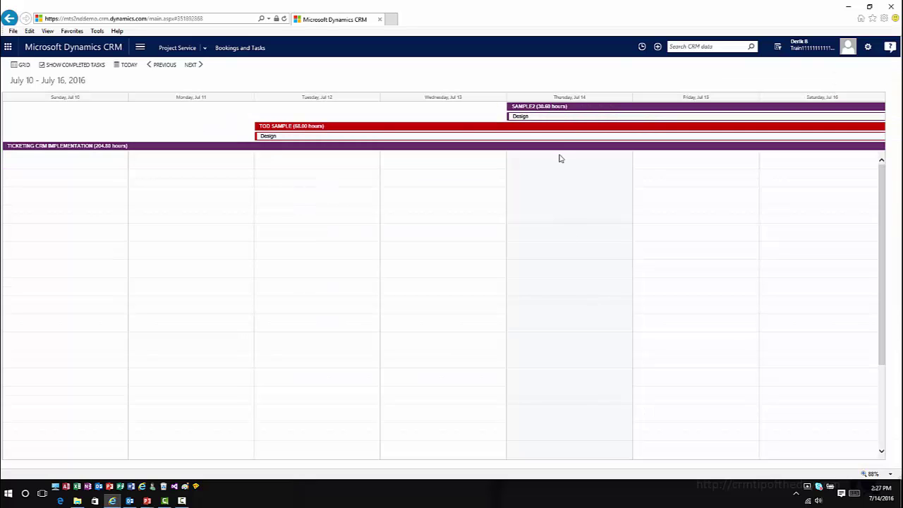
# - Examine the daily booked hours of TOD Sample and of Sample2 for the week of July 10 - July 16, 2016
pyautogui.click(320, 127)
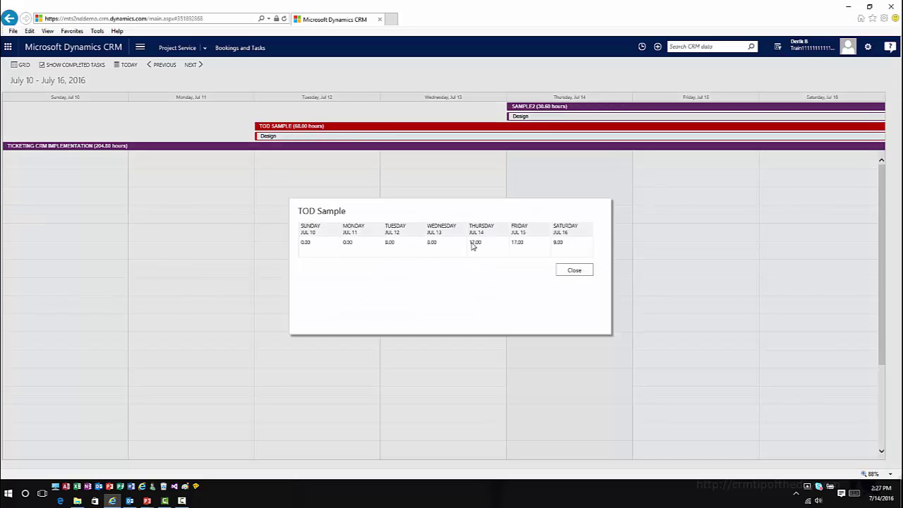
pyautogui.click(574, 270)
pyautogui.click(568, 107)
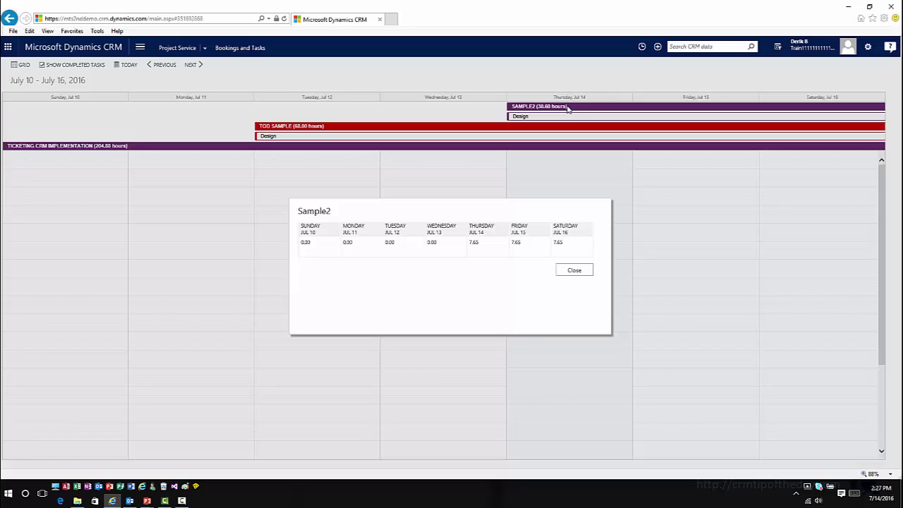
pyautogui.click(588, 271)
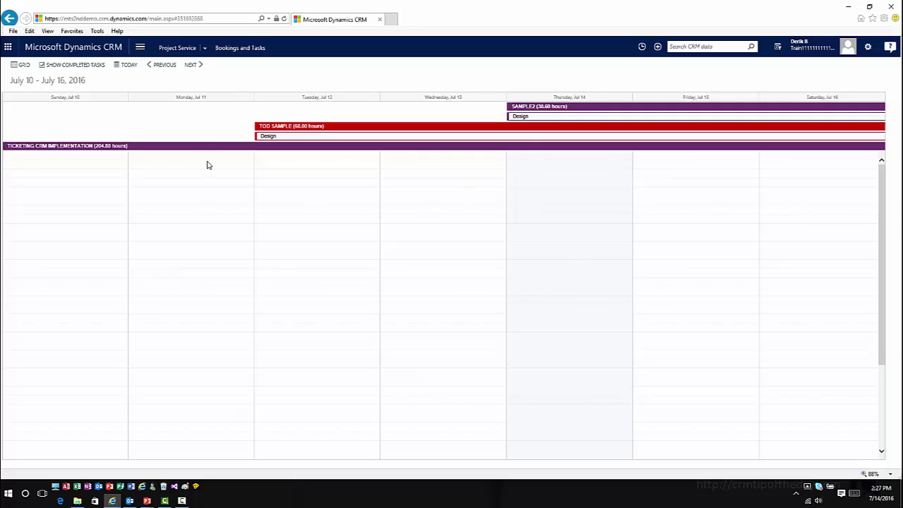
# - Open Time Entries in Project Service and go to the week of July 3 - July 9, 2016
pyautogui.click(142, 49)
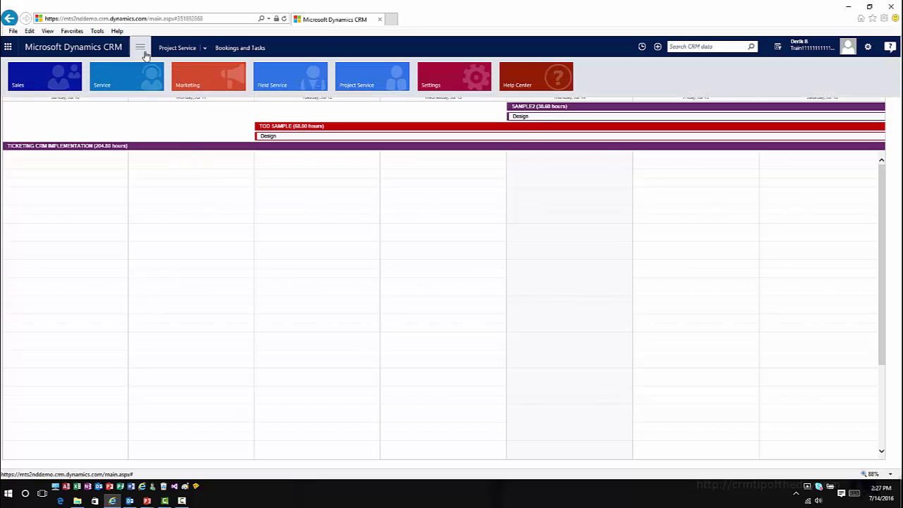
pyautogui.click(375, 79)
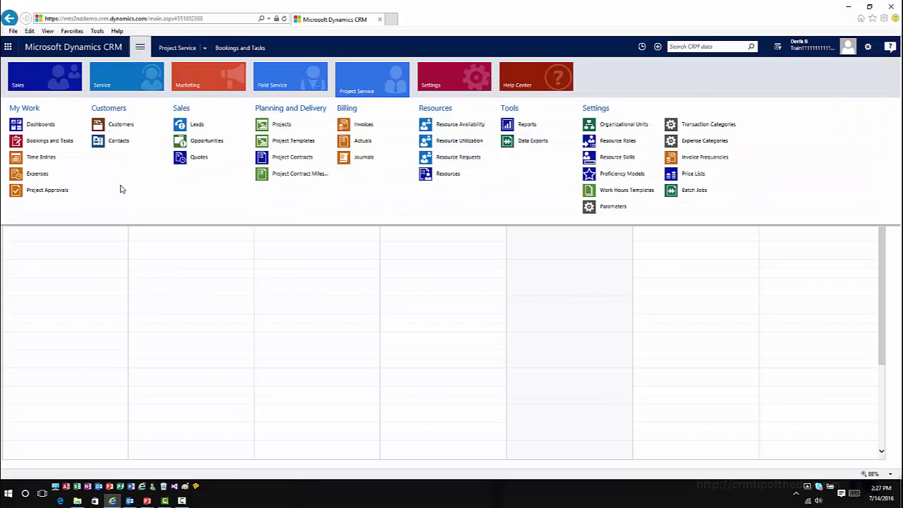
pyautogui.click(49, 157)
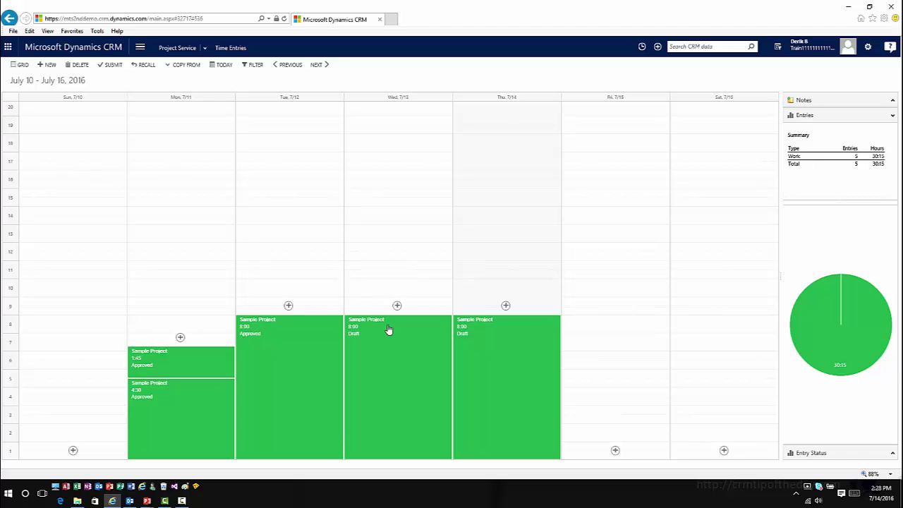
pyautogui.click(281, 66)
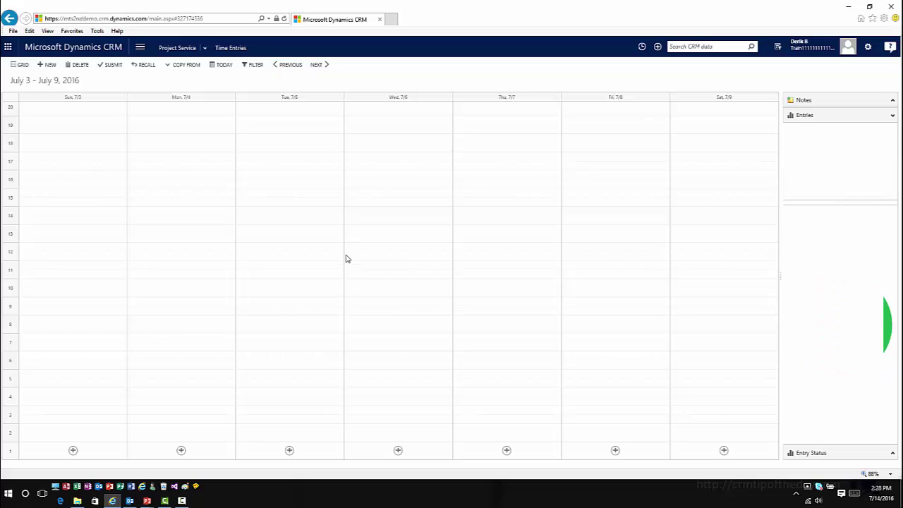
# - Start a time entry for 7/8/2016 with a duration of 04:00 and type Work
pyautogui.click(615, 451)
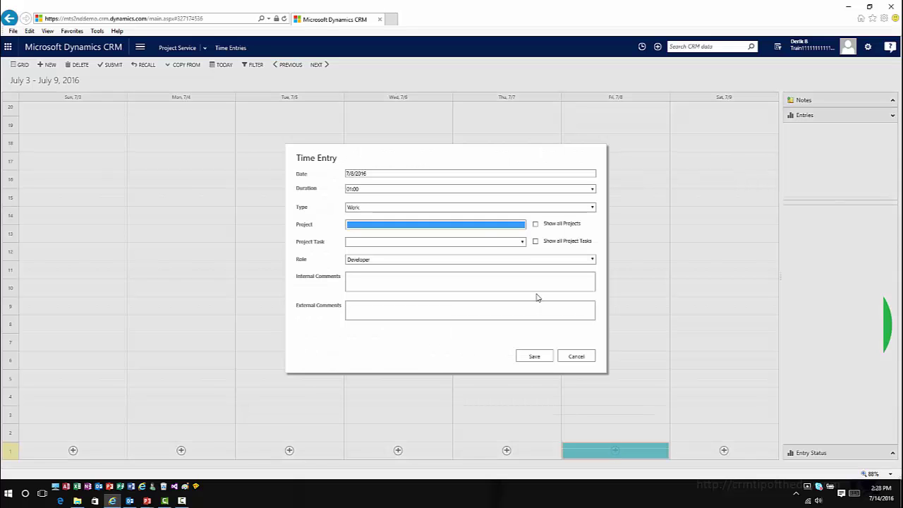
pyautogui.click(368, 189)
pyautogui.scroll(-15, 362, 228)
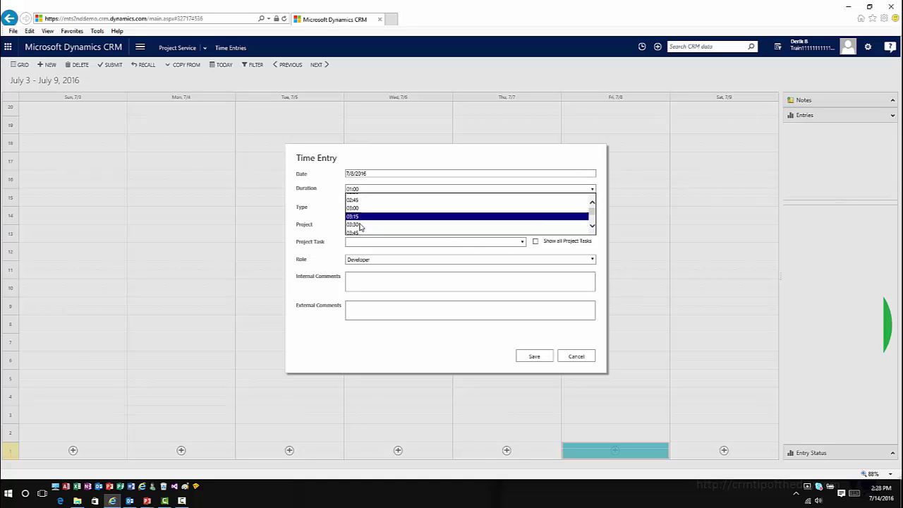
pyautogui.scroll(4, 362, 228)
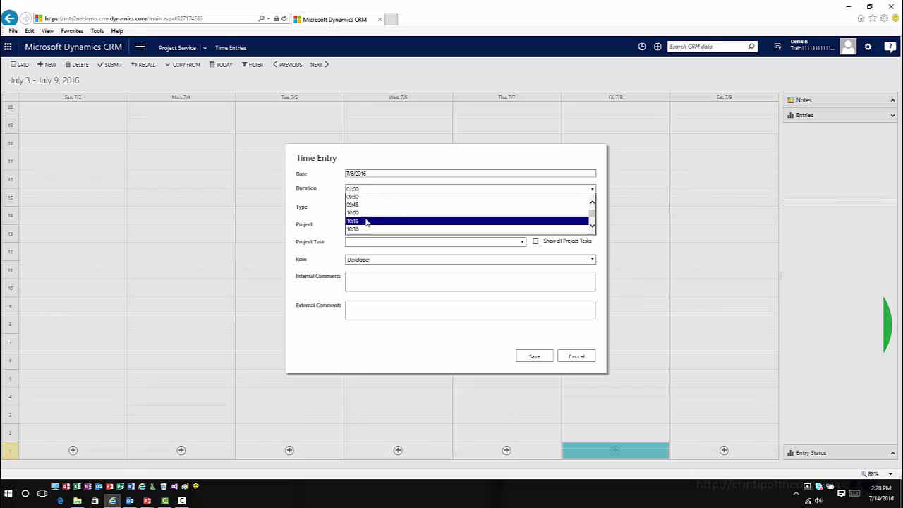
pyautogui.scroll(4, 370, 211)
pyautogui.scroll(3, 370, 209)
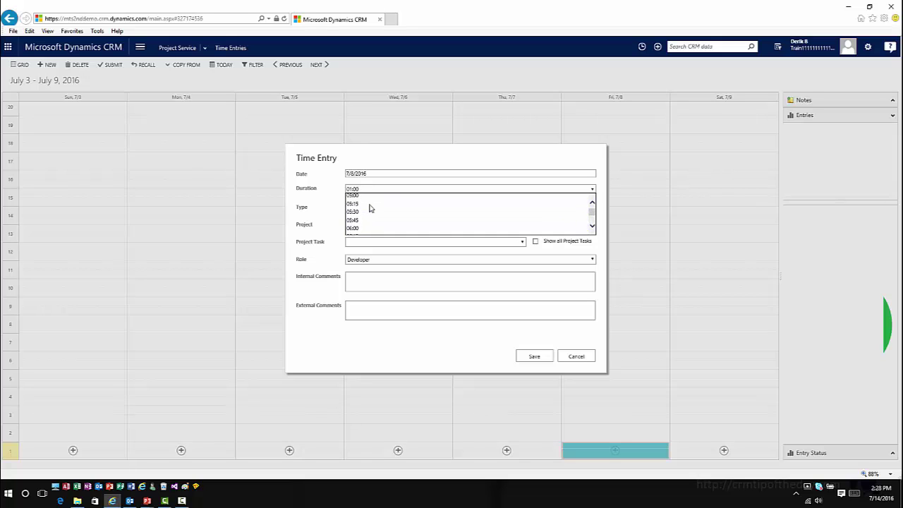
pyautogui.scroll(2, 370, 206)
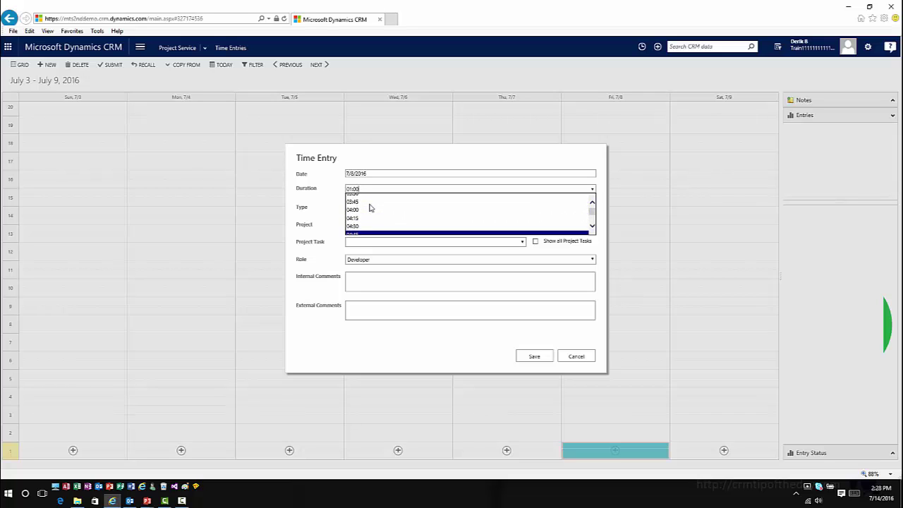
pyautogui.click(369, 207)
pyautogui.click(374, 208)
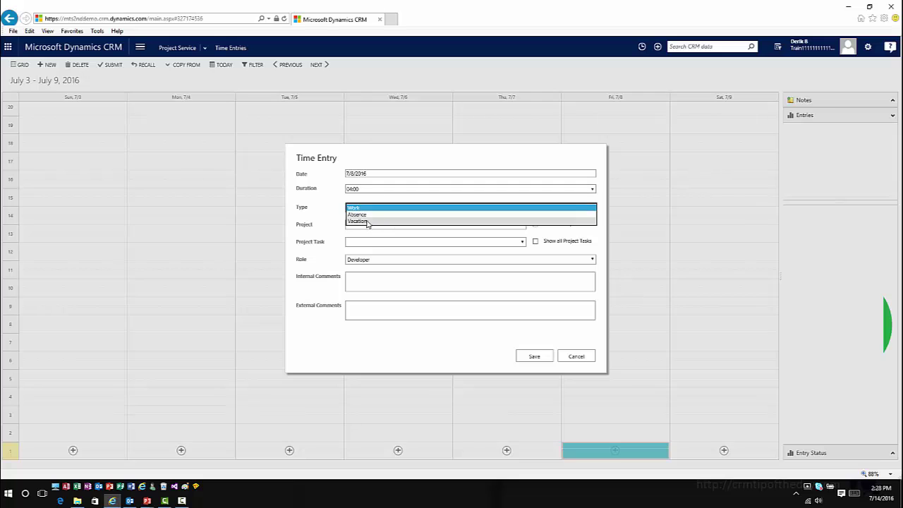
pyautogui.click(364, 209)
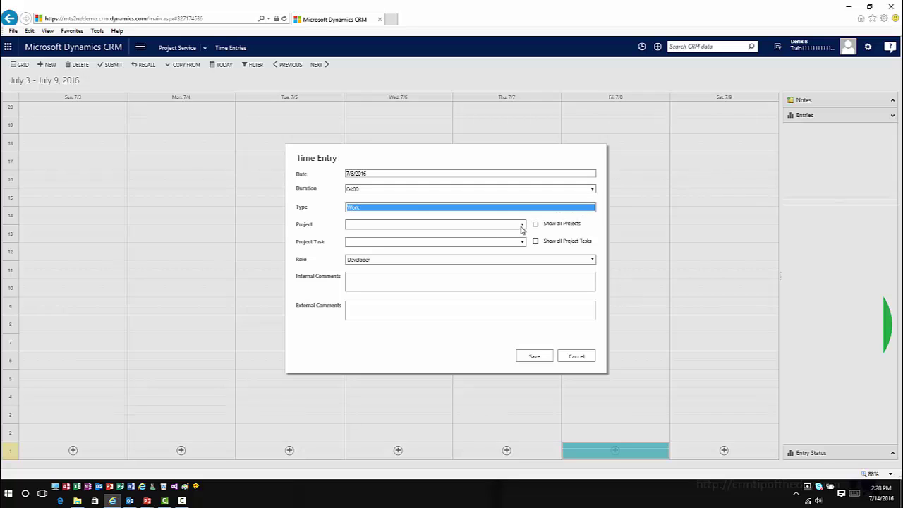
# - Set the time entry's project to Sample2, list all project tasks, choose Develop and save the entry
pyautogui.click(377, 225)
pyautogui.click(372, 237)
pyautogui.click(534, 241)
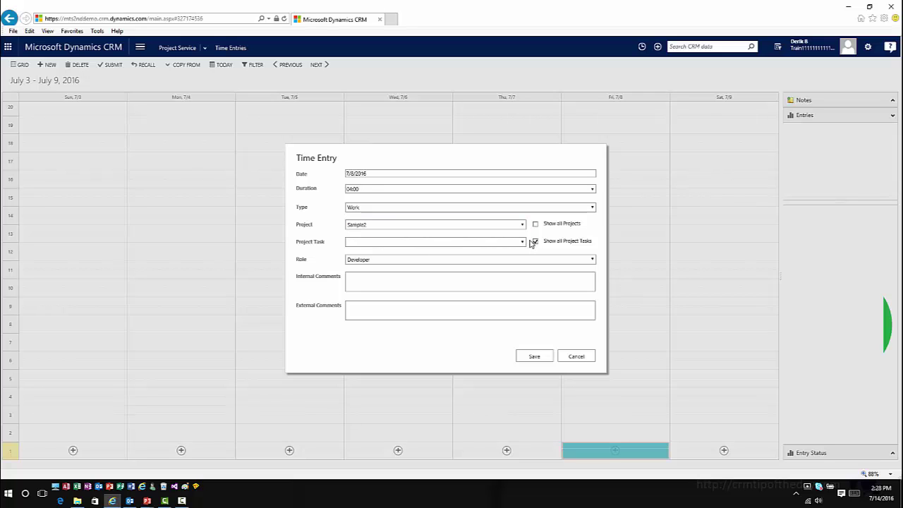
pyautogui.click(522, 242)
pyautogui.click(364, 261)
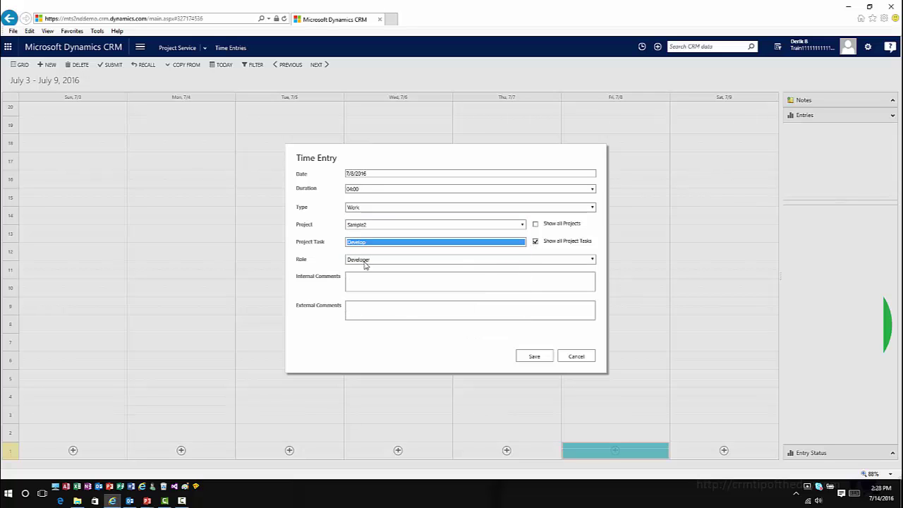
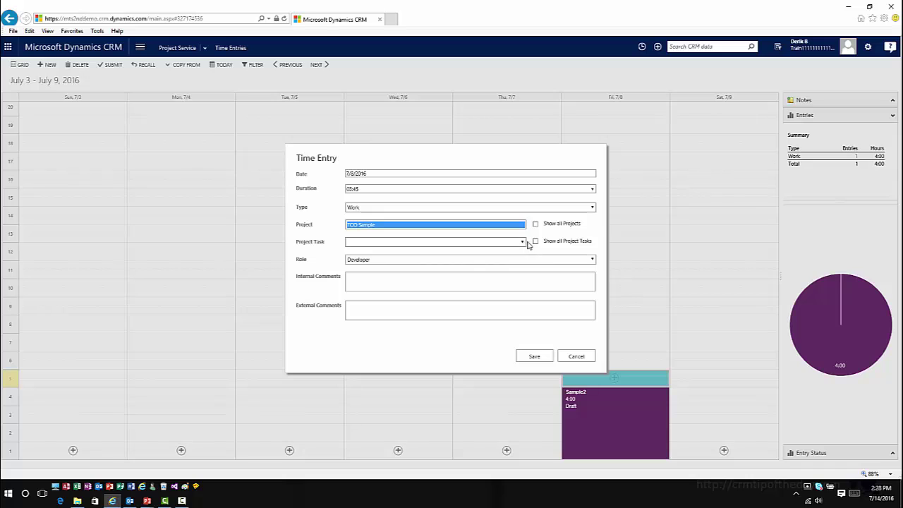
# - Try the Develop task from the full task list in the TOD Sample time entry, turning off the all-tasks option again
pyautogui.click(534, 241)
pyautogui.click(516, 244)
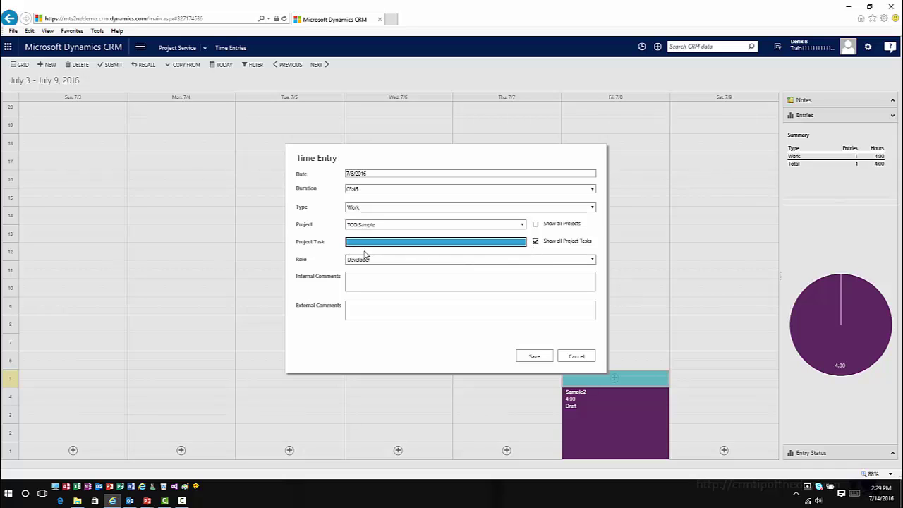
pyautogui.click(442, 244)
pyautogui.click(378, 261)
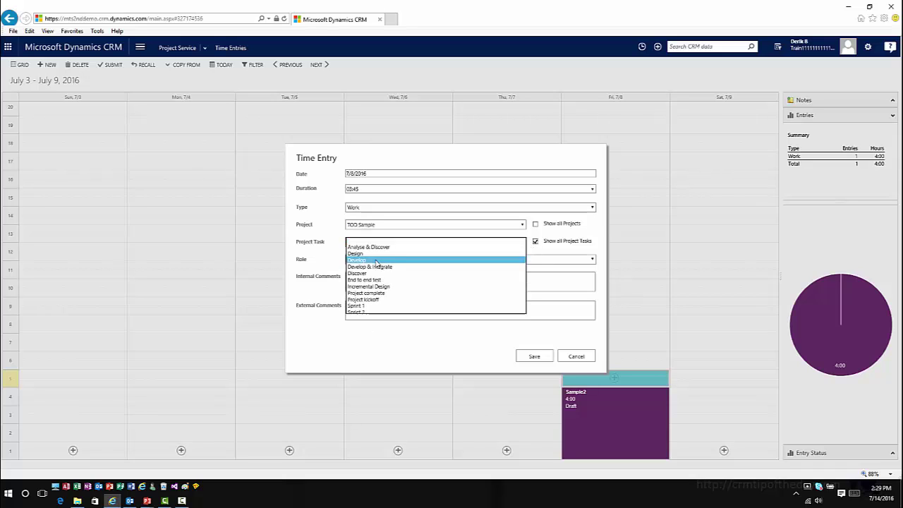
pyautogui.click(535, 242)
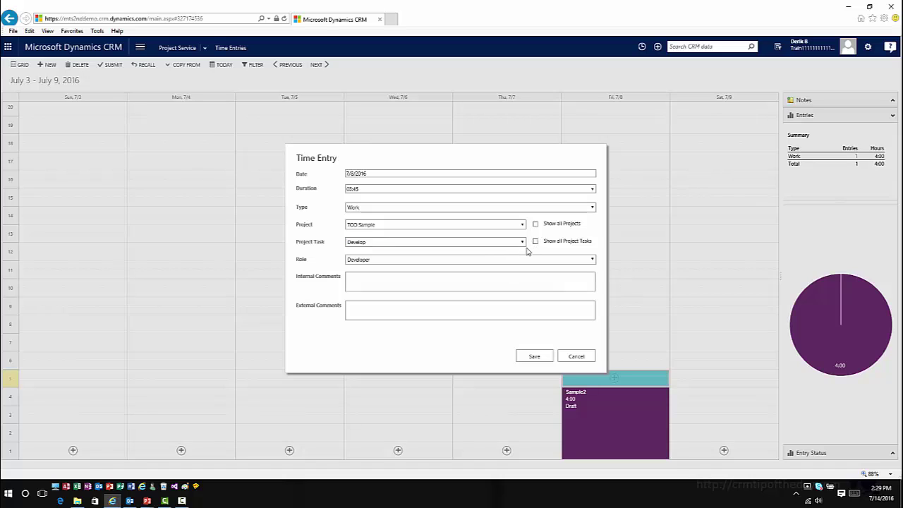
# - Set the TOD Sample time entry's project task to Design and save the entry
pyautogui.click(519, 243)
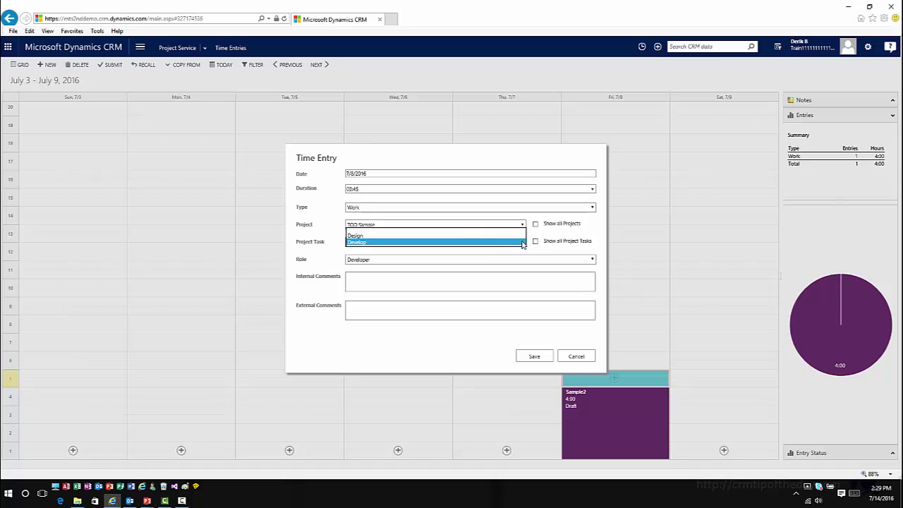
pyautogui.click(417, 235)
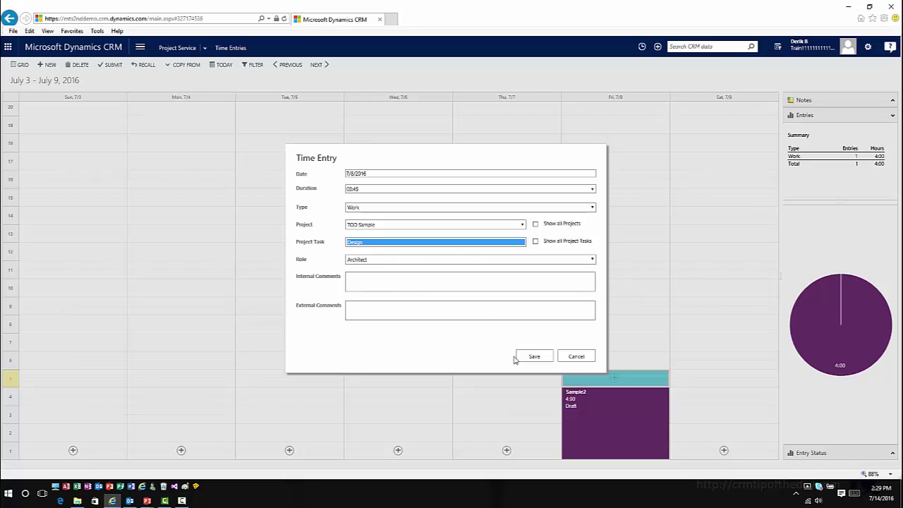
pyautogui.click(543, 358)
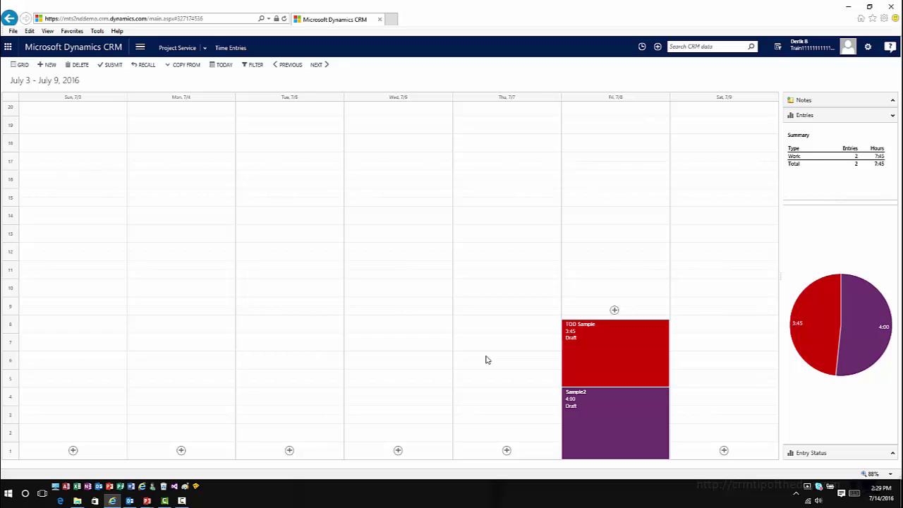
# - Submit the TOD Sample and Sample2 draft time entries of Friday 7/8 together
pyautogui.click(595, 377)
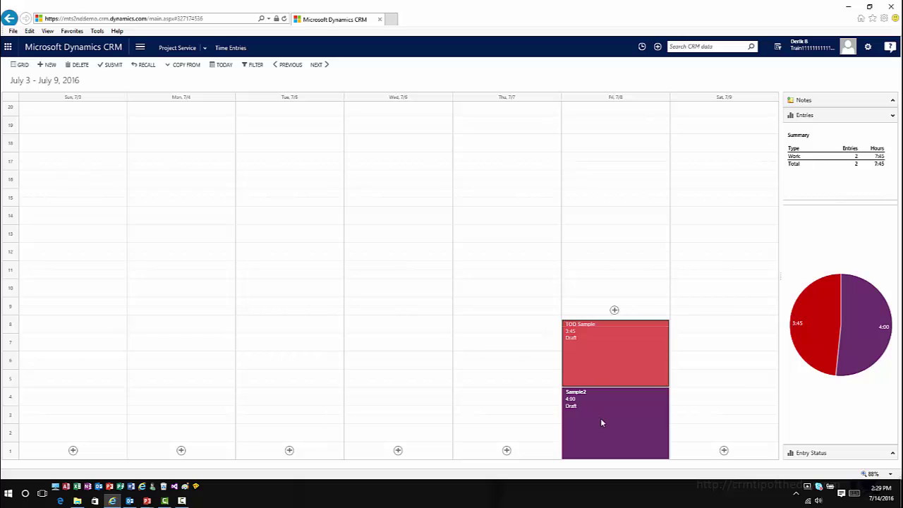
pyautogui.keyDown('ctrl'); pyautogui.click(600, 417); pyautogui.keyUp('ctrl')
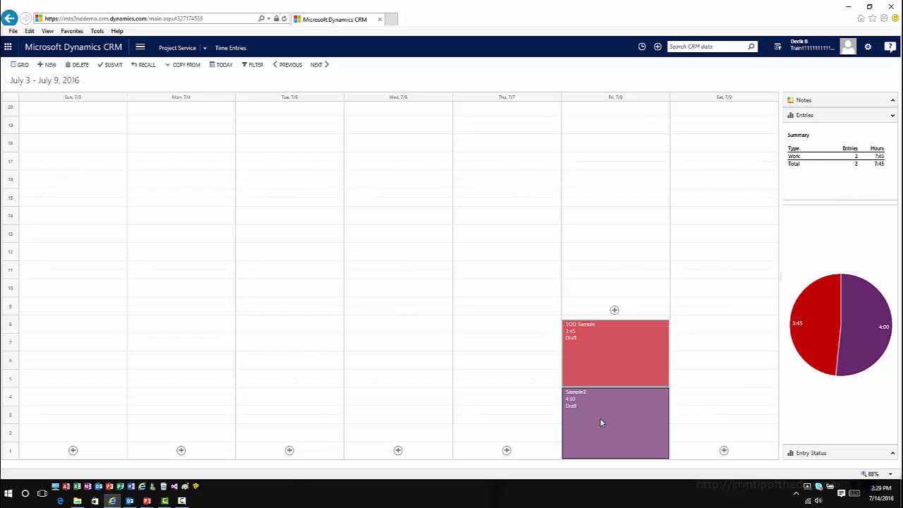
pyautogui.click(113, 65)
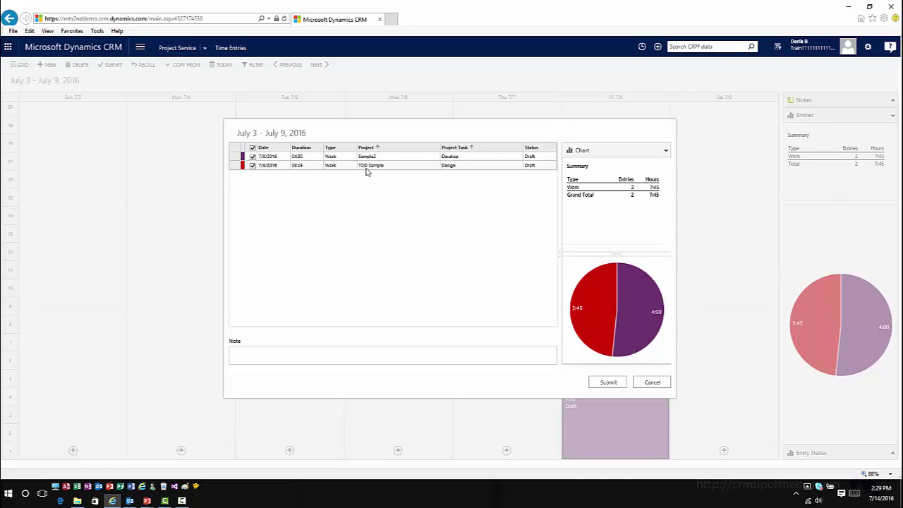
pyautogui.click(607, 383)
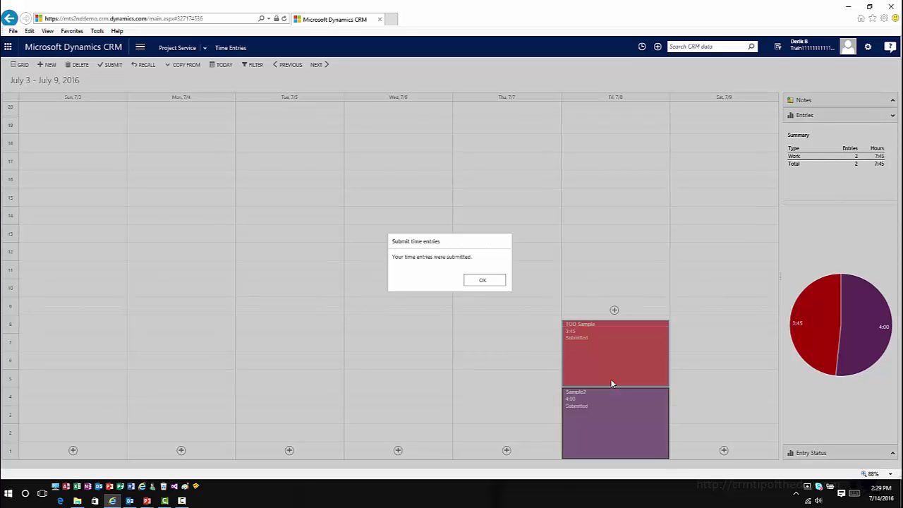
pyautogui.click(495, 280)
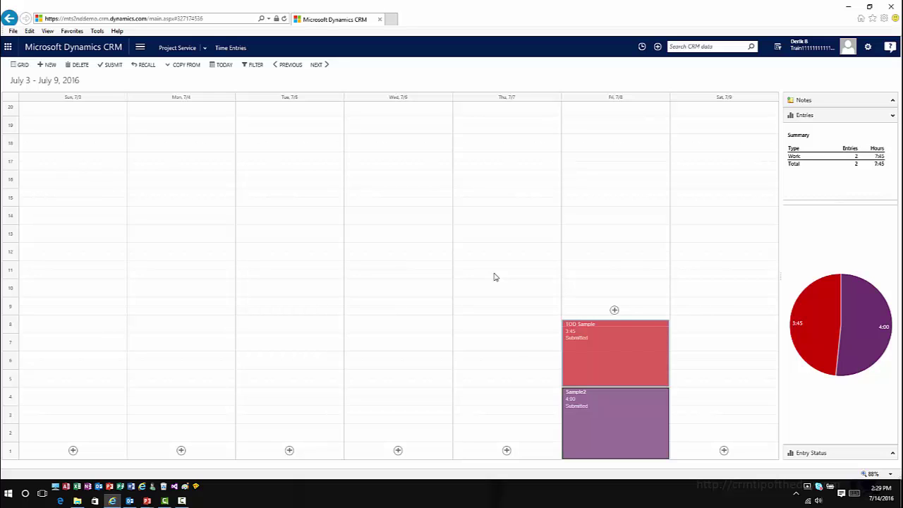
# - Go to the Project Service expenses calendar and start a Lunch expense of 35.00 on Tuesday 7/12/2016
pyautogui.click(140, 49)
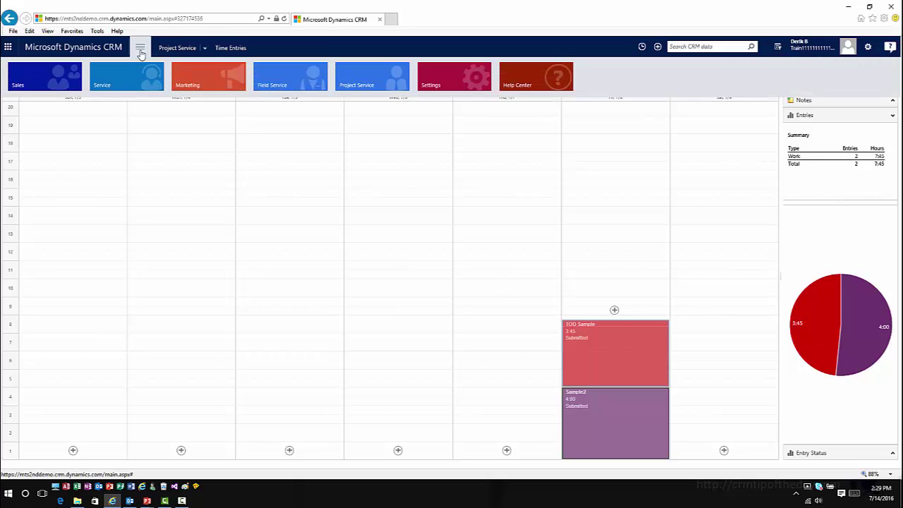
pyautogui.click(372, 79)
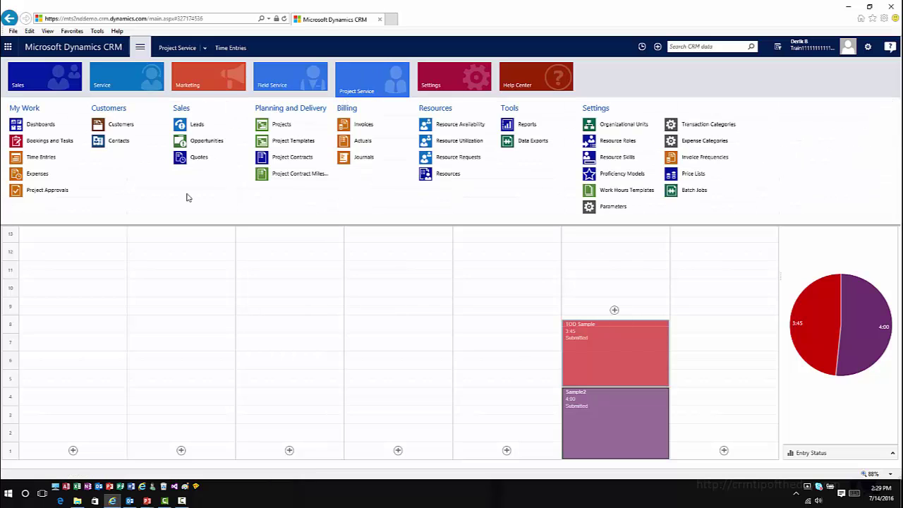
pyautogui.click(60, 180)
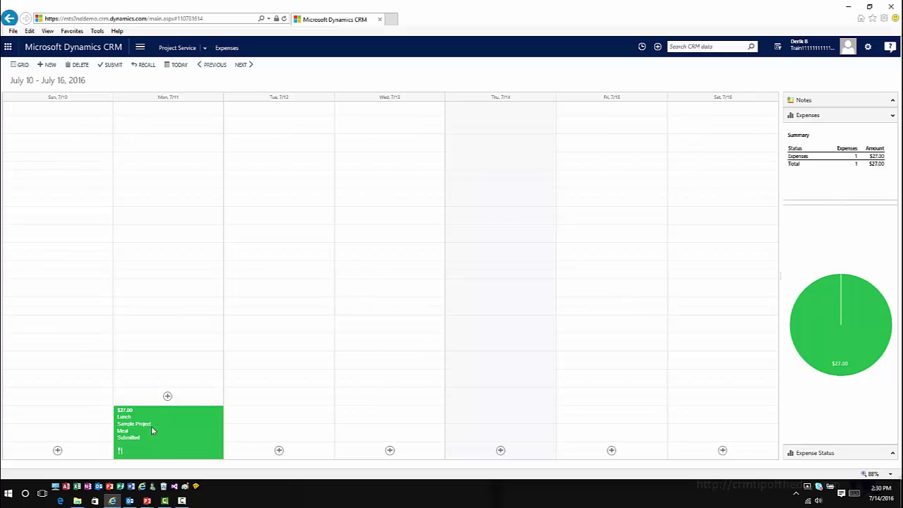
pyautogui.click(278, 450)
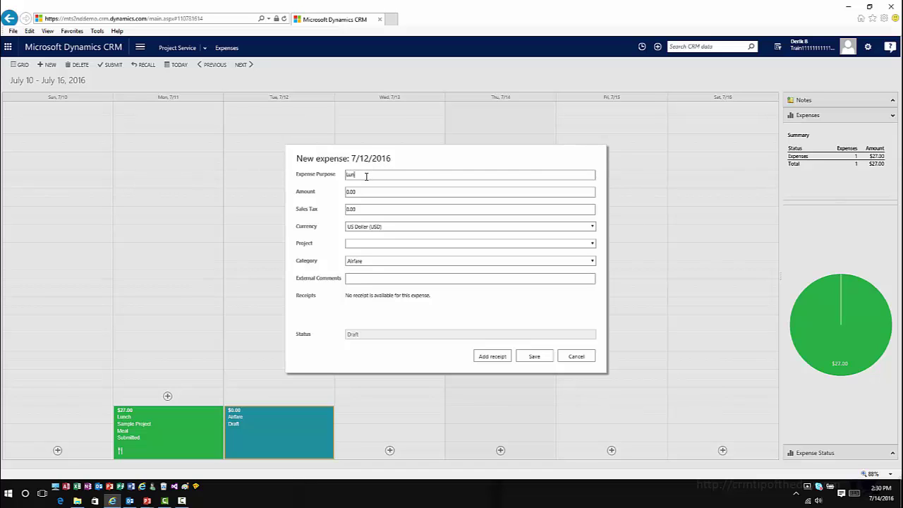
pyautogui.press('BackSpace')
pyautogui.press('BackSpace')
pyautogui.press('BackSpace')
# - Assign the Lunch expense to the TOD Sample project with category Meal and save it
pyautogui.click(368, 244)
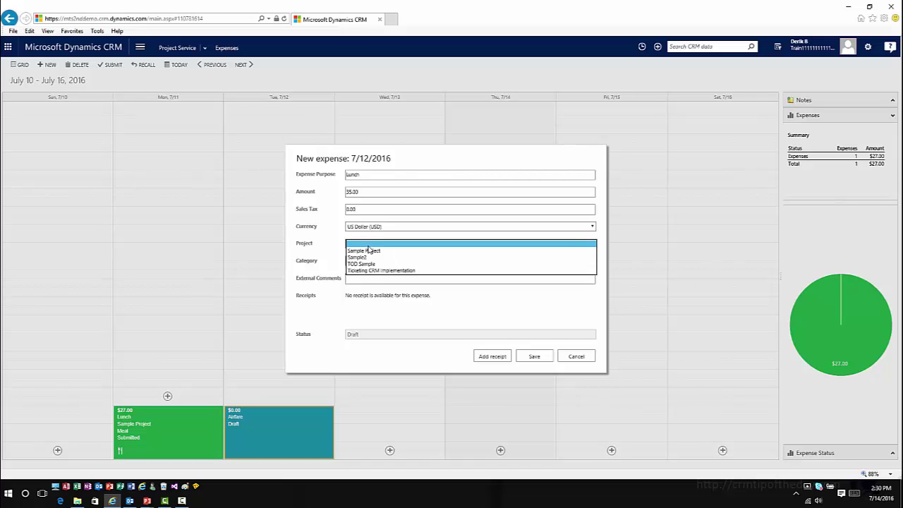
pyautogui.click(368, 264)
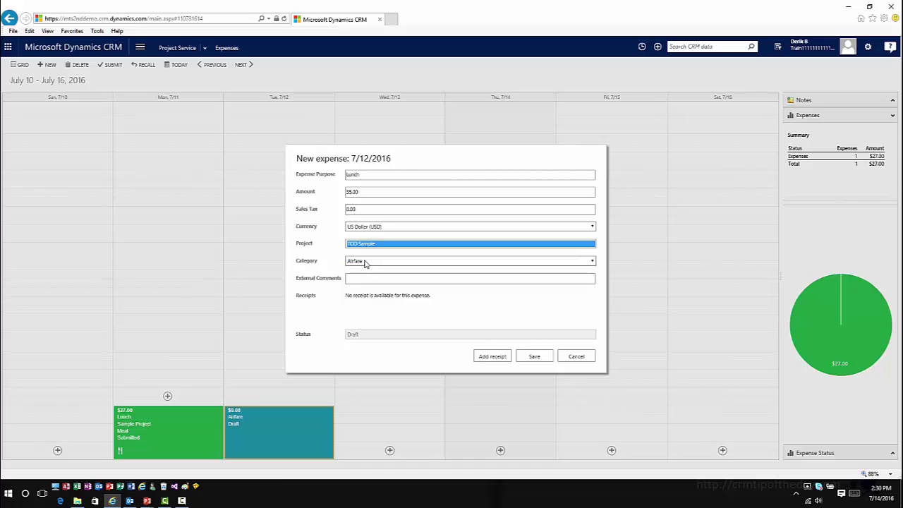
pyautogui.click(364, 263)
pyautogui.click(374, 305)
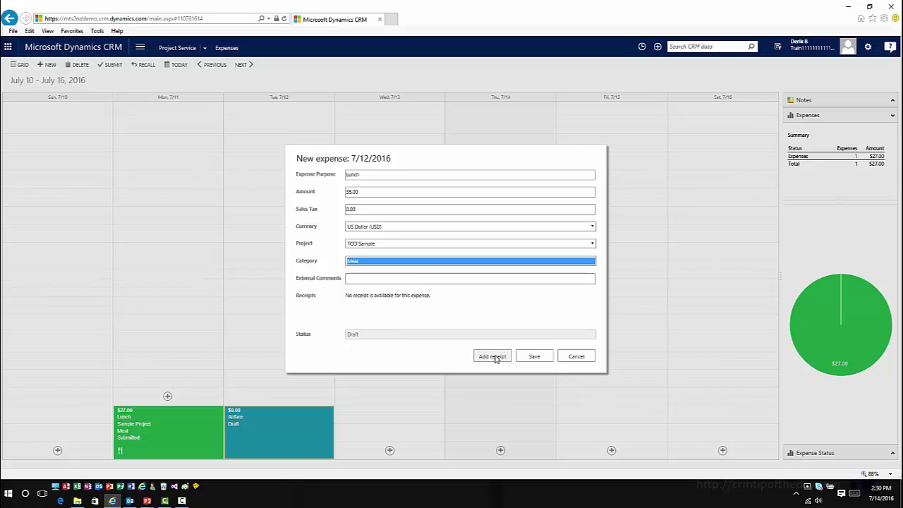
pyautogui.click(551, 360)
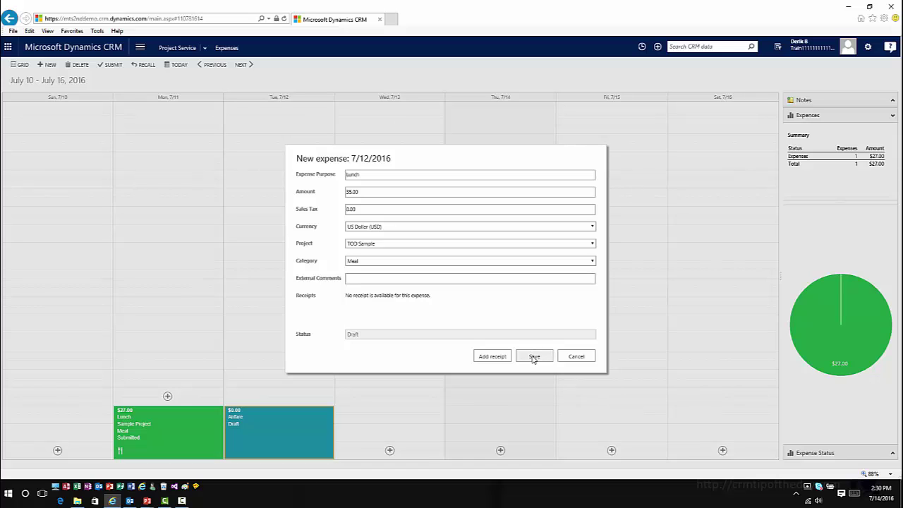
pyautogui.click(534, 361)
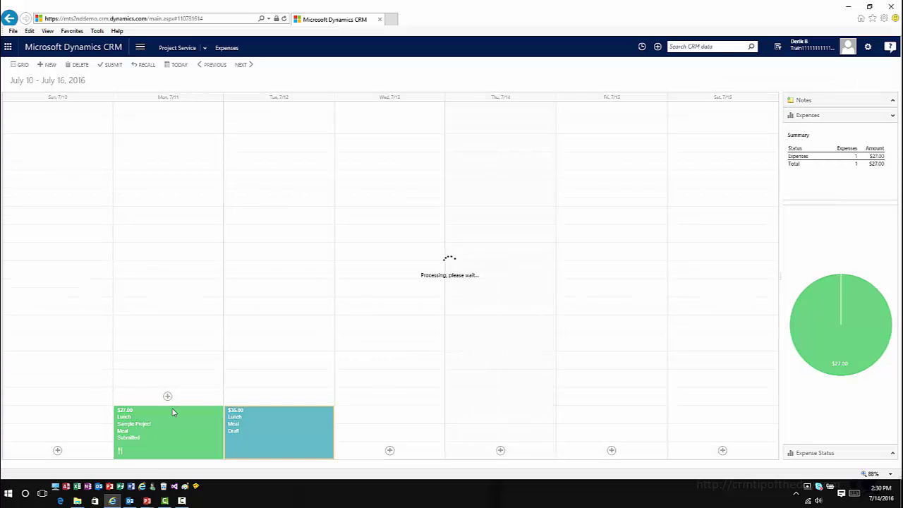
# - Submit the TOD Sample Lunch expense of 7/12/2016 for approval
pyautogui.click(263, 418)
pyautogui.click(111, 65)
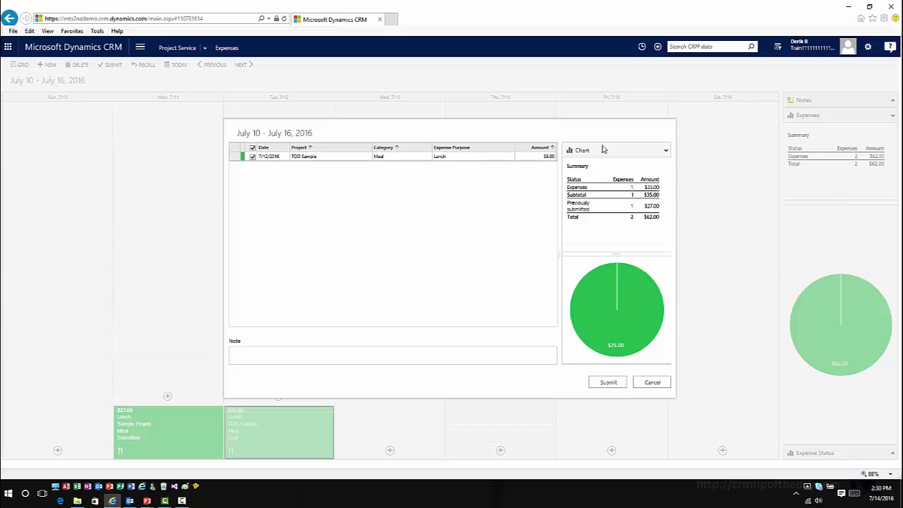
pyautogui.click(607, 383)
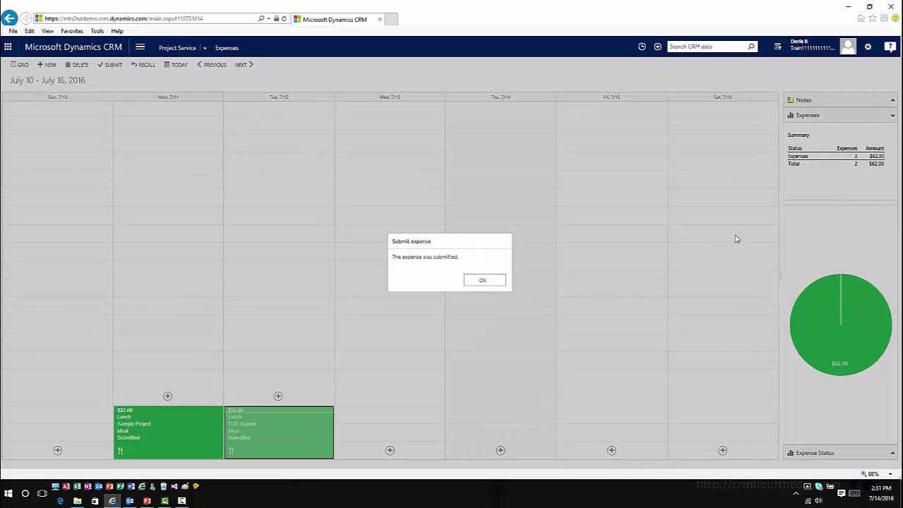
pyautogui.click(484, 279)
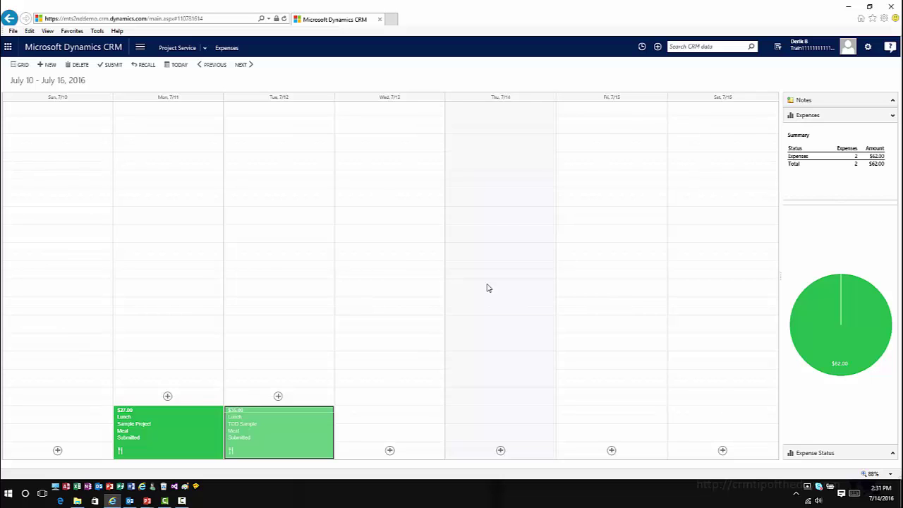
# - Go to the project approvals and open the Sample2 Develop time entry of 7/8/2016
pyautogui.click(205, 49)
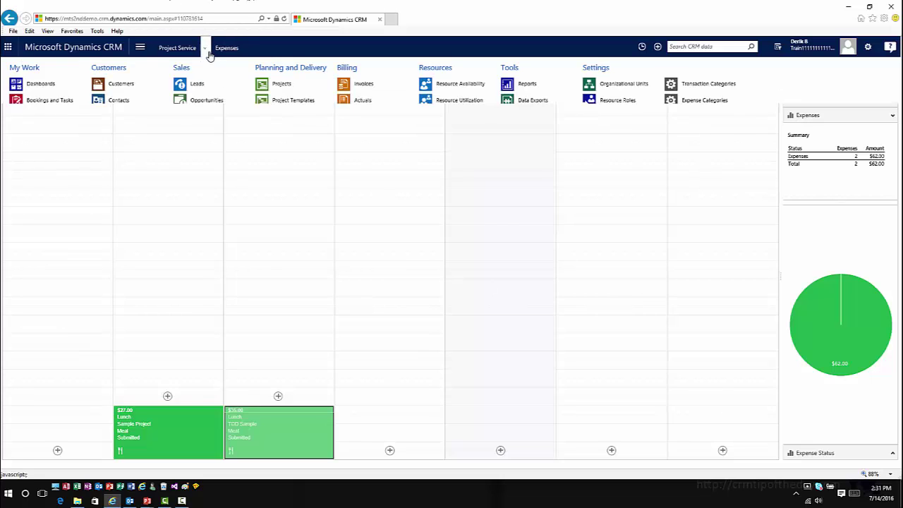
pyautogui.click(43, 149)
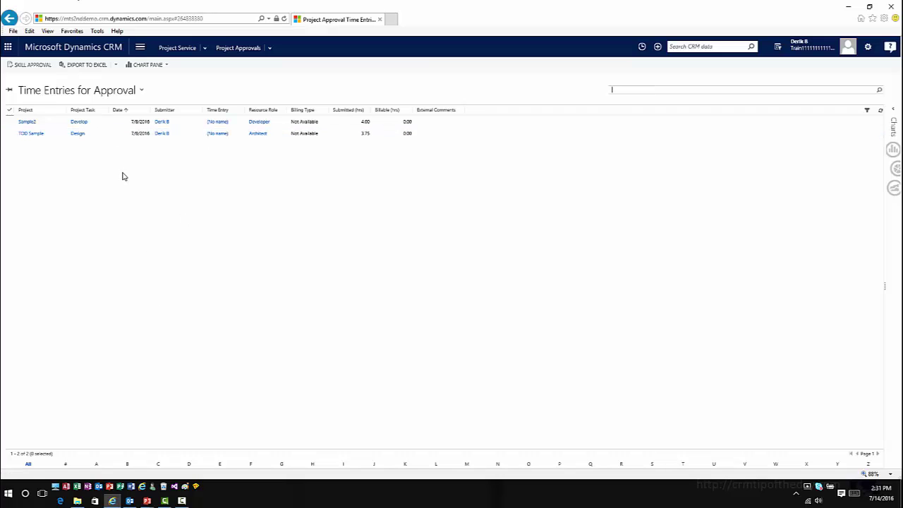
pyautogui.click(110, 125)
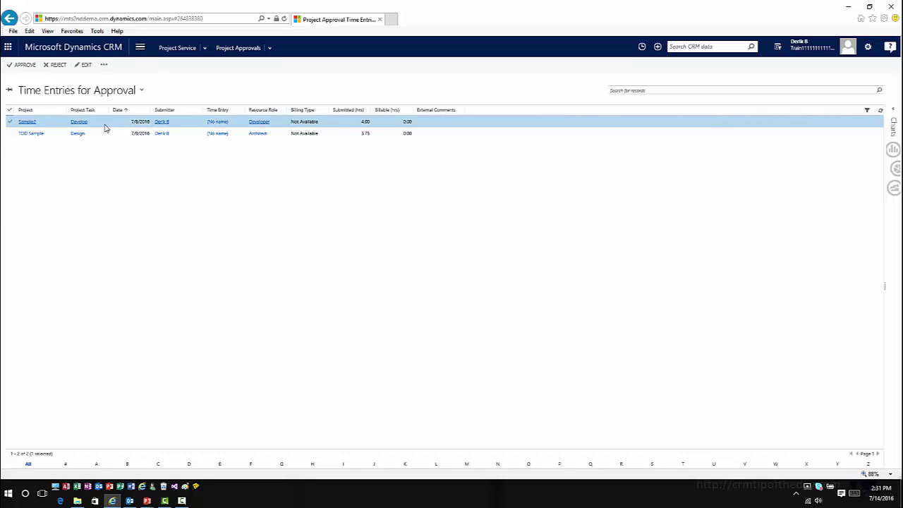
pyautogui.doubleClick(106, 125)
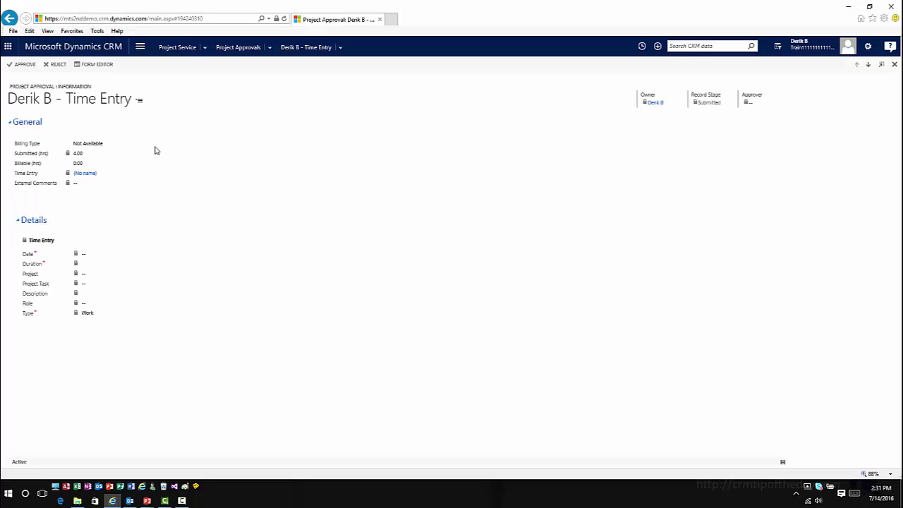
# - Set the Sample2 time entry's billing type to Chargeable with 4 billable hours, and approve the entry
pyautogui.click(99, 146)
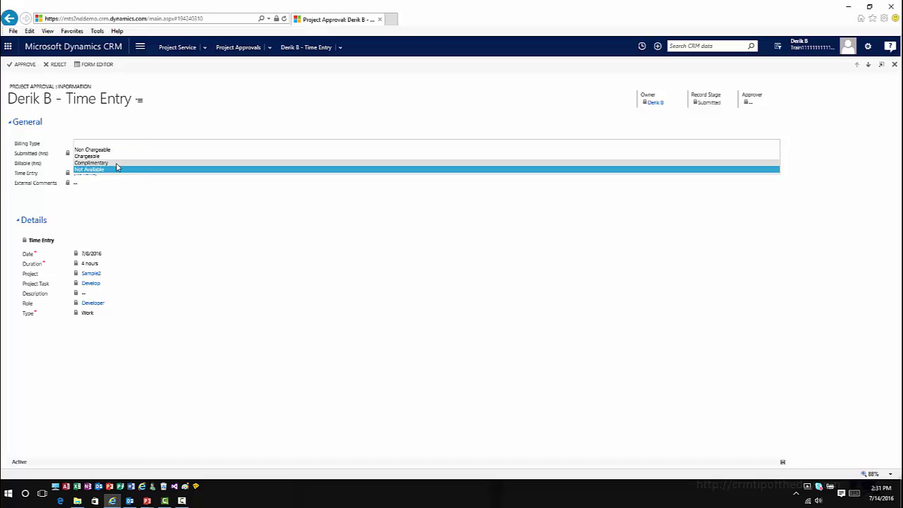
pyautogui.click(118, 161)
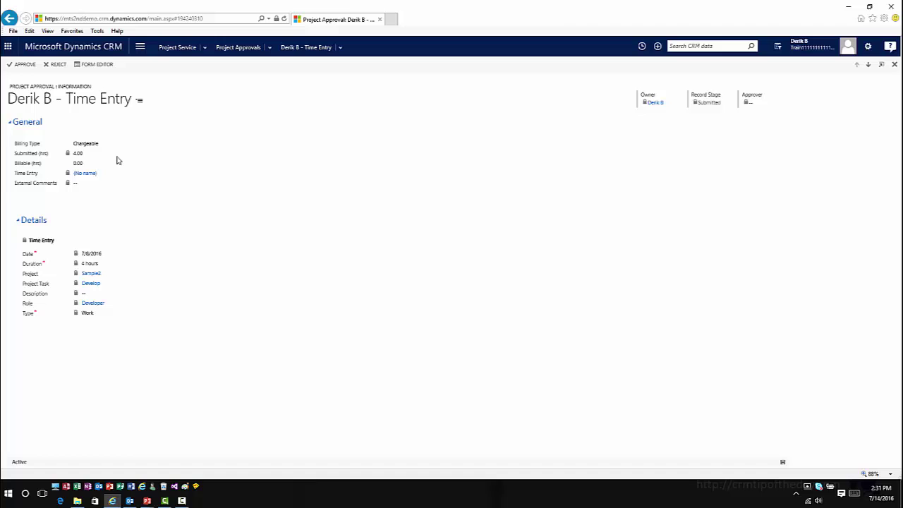
pyautogui.click(101, 165)
pyautogui.write('4')
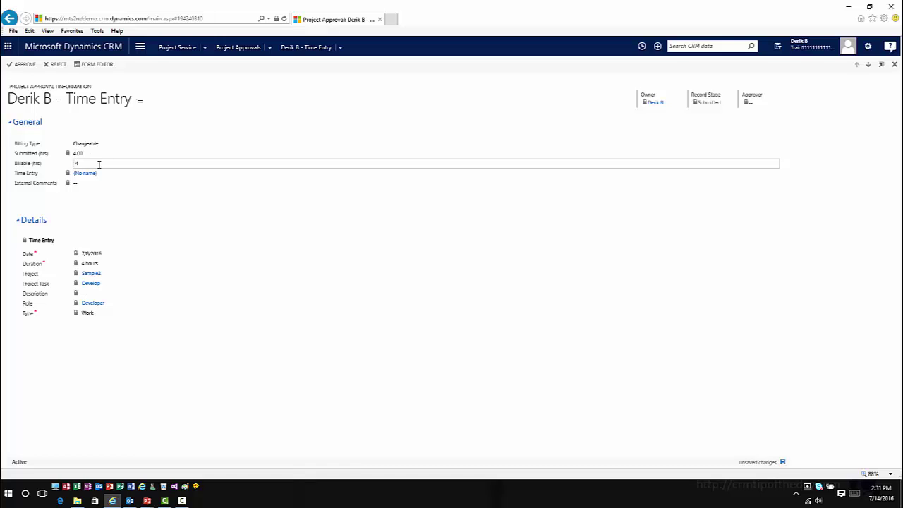
pyautogui.click(21, 65)
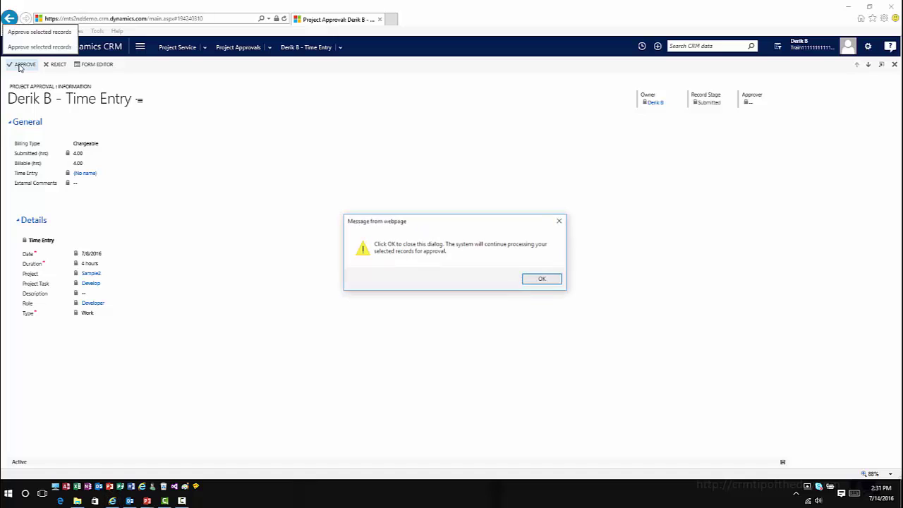
pyautogui.click(548, 283)
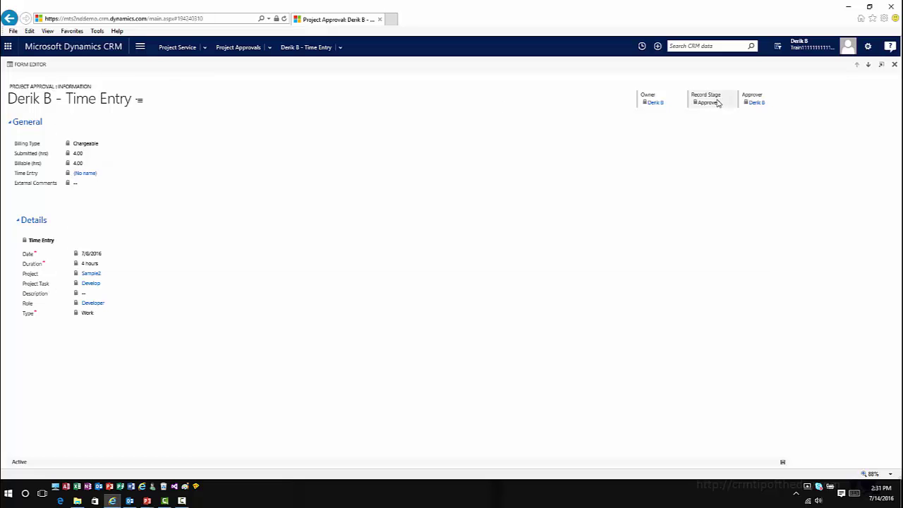
pyautogui.click(896, 64)
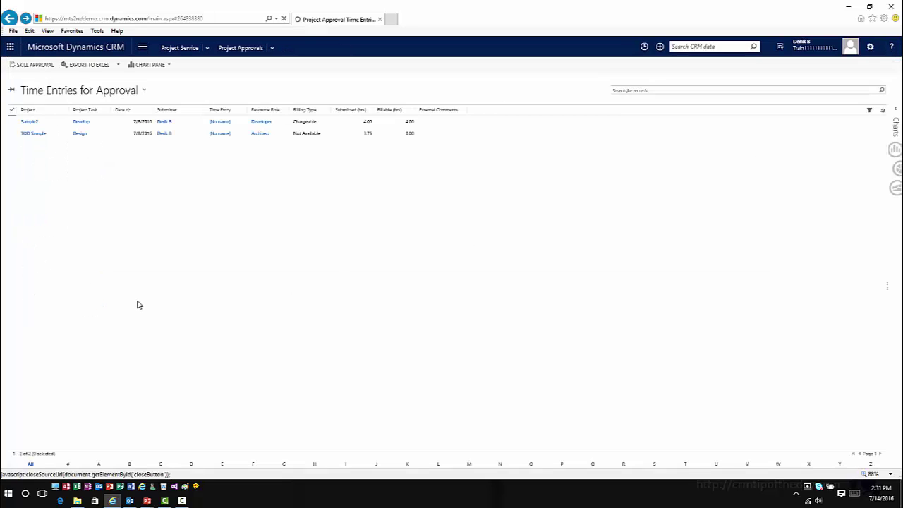
# - Approve the TOD Sample Design time entry of 7/8/2016 without editing its billing details, and close the record
pyautogui.doubleClick(110, 140)
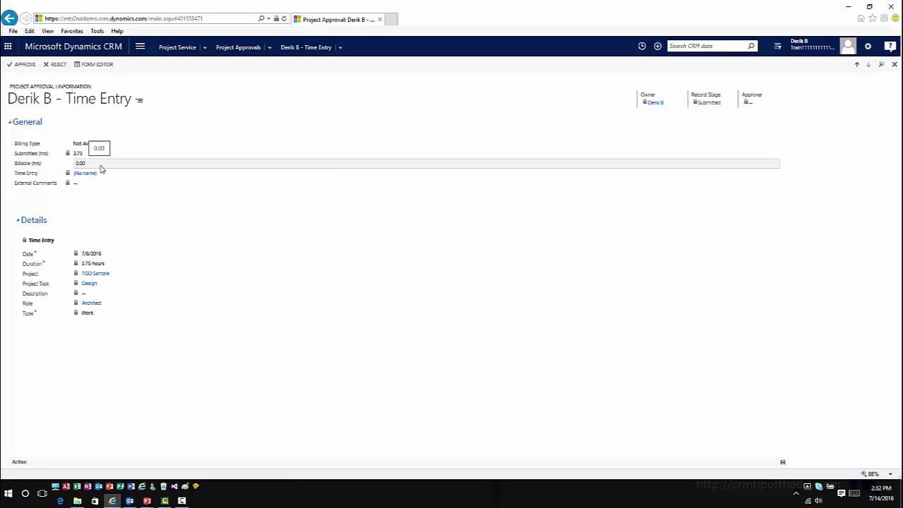
pyautogui.click(20, 69)
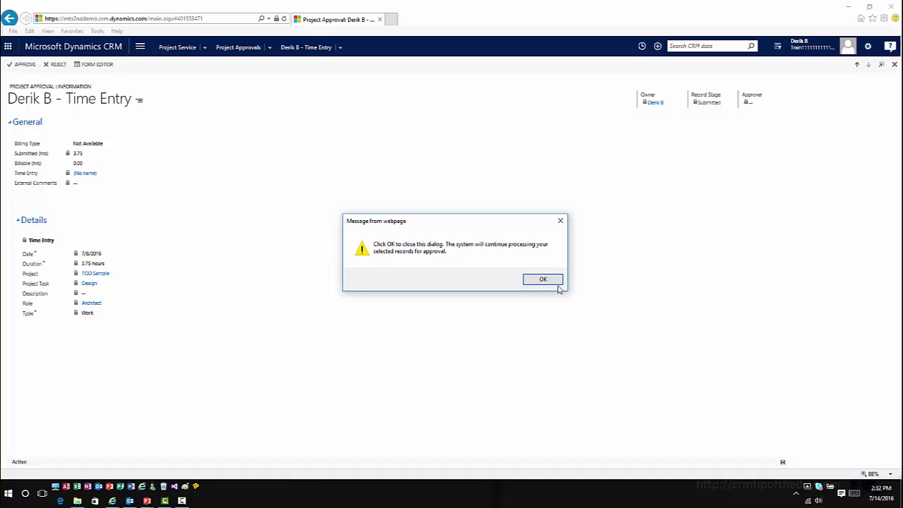
pyautogui.click(543, 281)
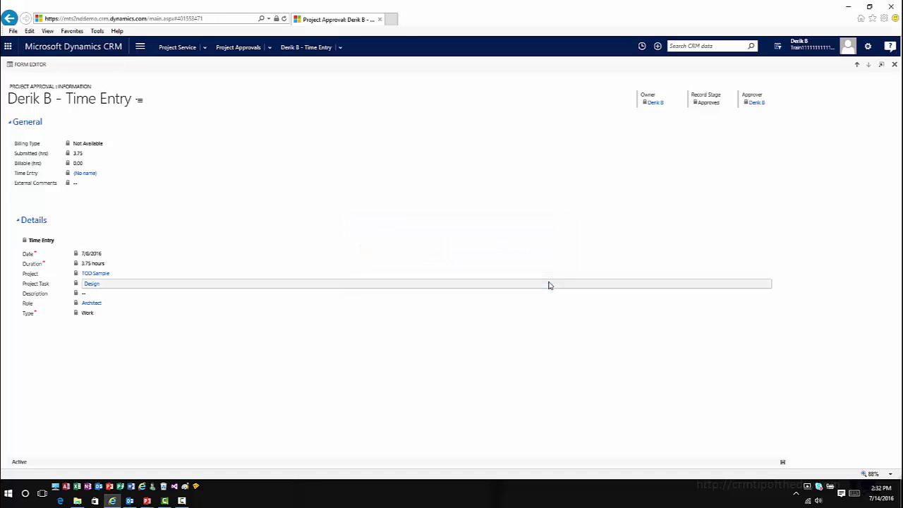
pyautogui.click(894, 64)
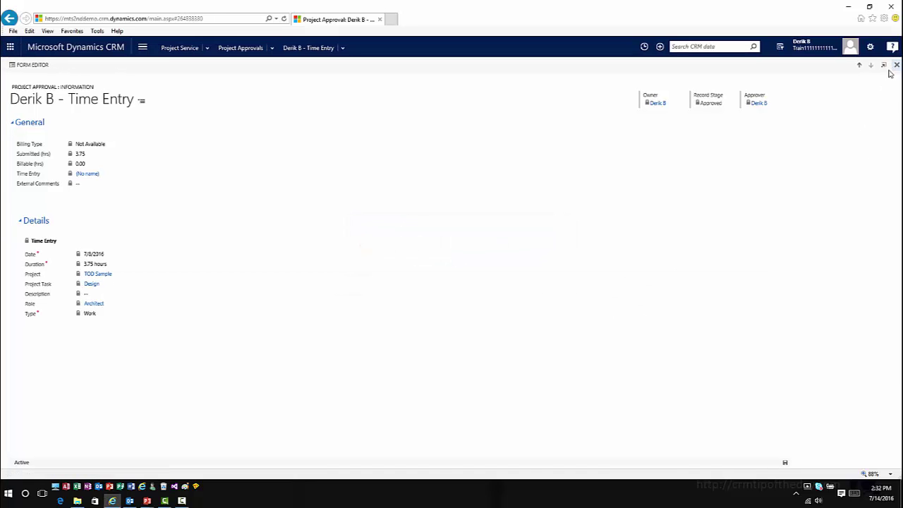
# - Show the expense entries for approval and approve the Sample Project and TOD Sample Lunch expenses together
pyautogui.click(123, 92)
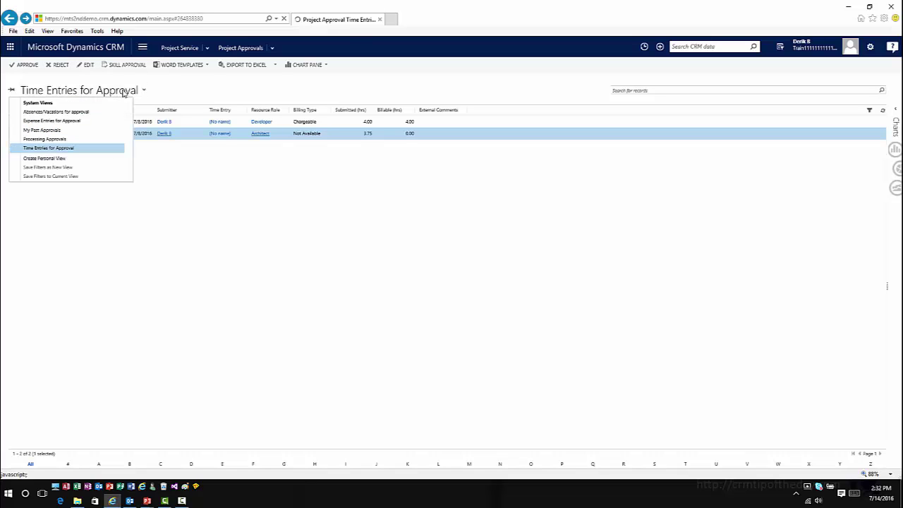
pyautogui.click(59, 121)
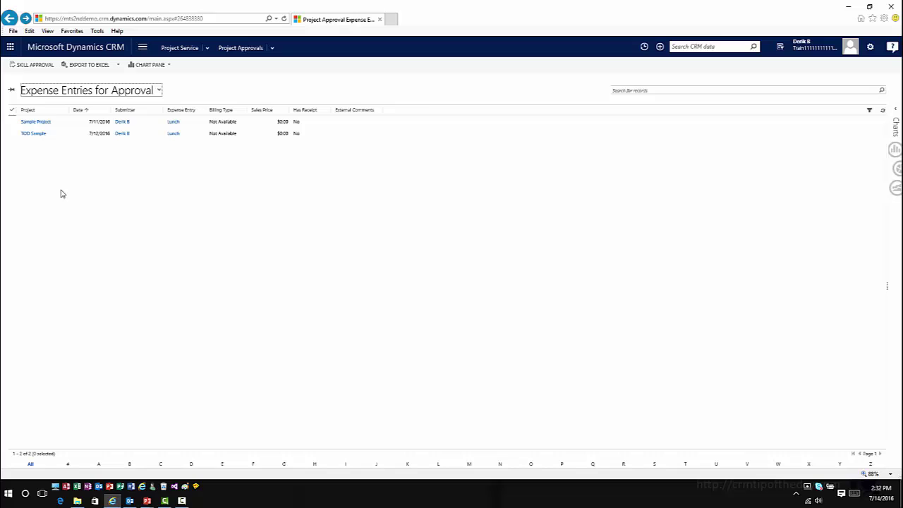
pyautogui.click(11, 121)
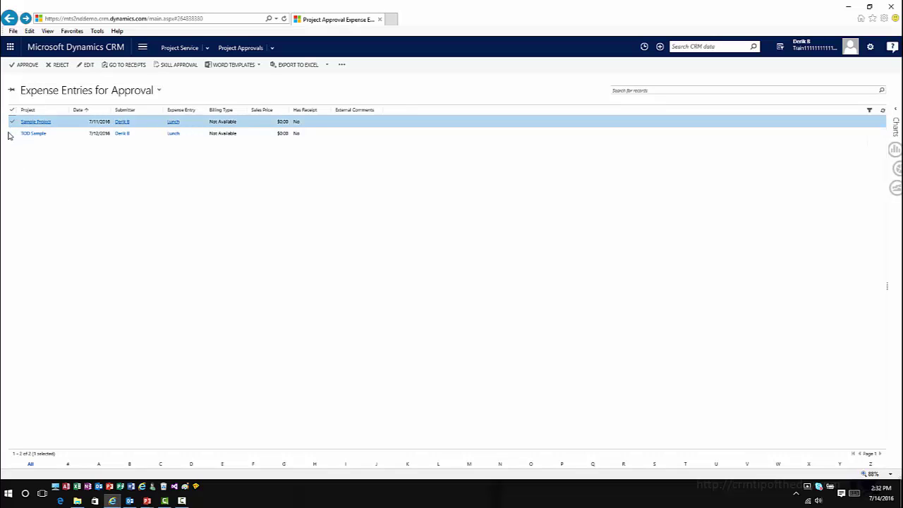
pyautogui.click(11, 134)
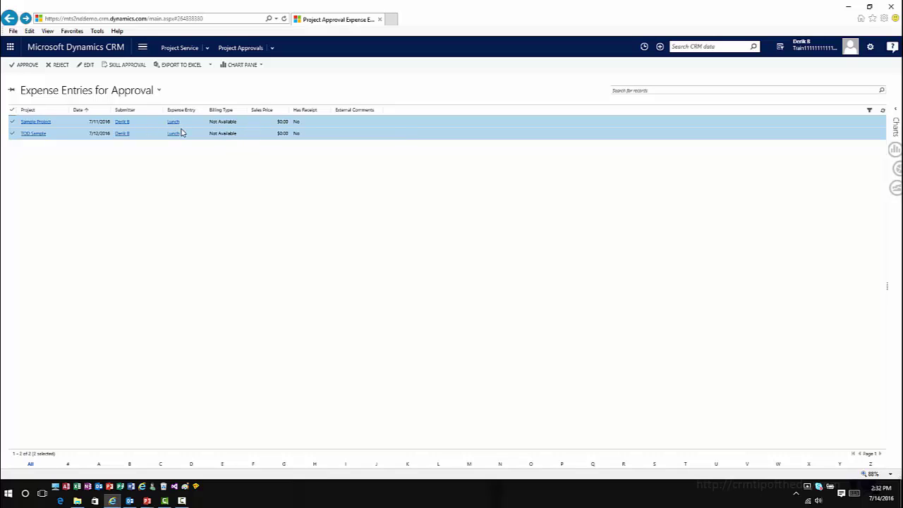
pyautogui.click(31, 68)
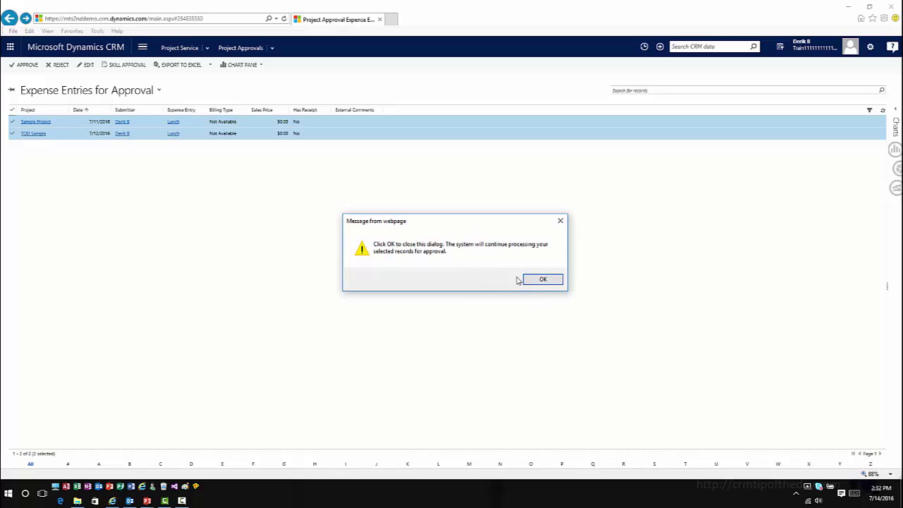
pyautogui.click(539, 277)
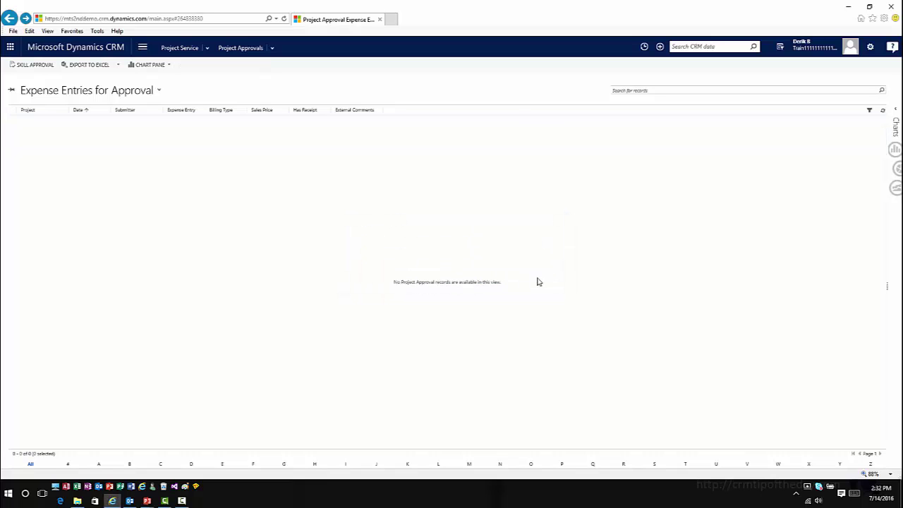
# - Go to the active projects list, dismiss the help pane and select the TOD Sample project
pyautogui.click(207, 48)
pyautogui.click(293, 90)
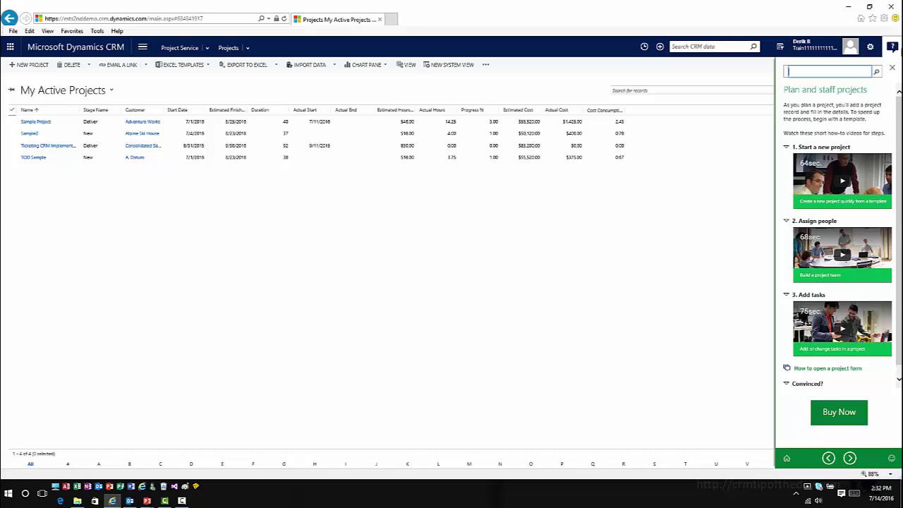
pyautogui.click(892, 68)
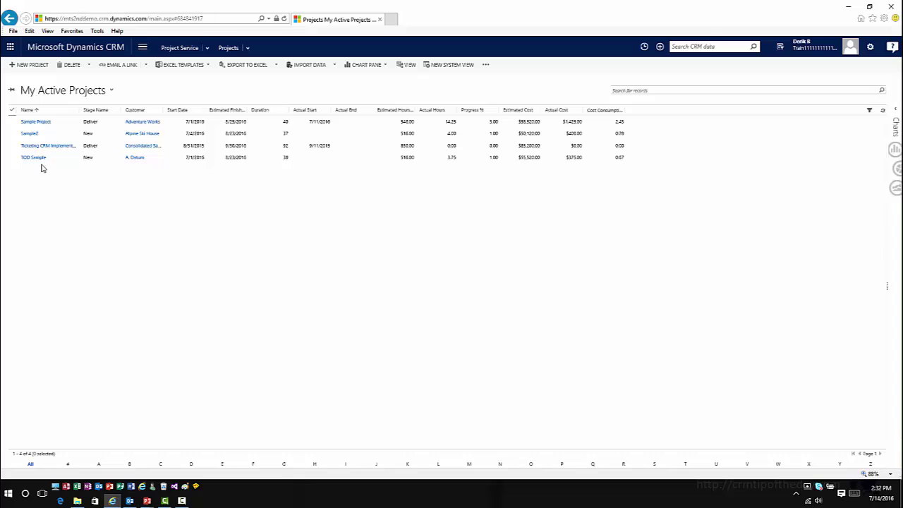
pyautogui.click(67, 158)
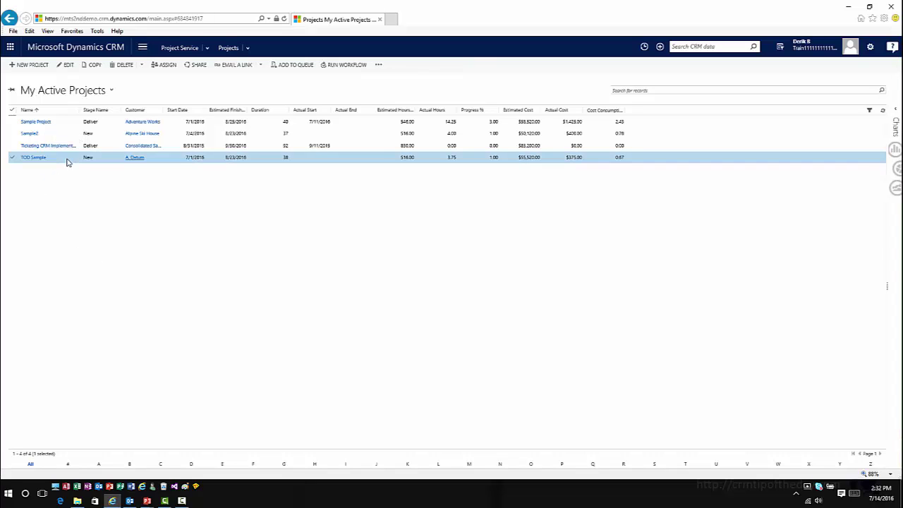
# - Open the TOD Sample project's work breakdown structure and widen the Effort Hours column to examine the tasks and assigned resources
pyautogui.doubleClick(67, 161)
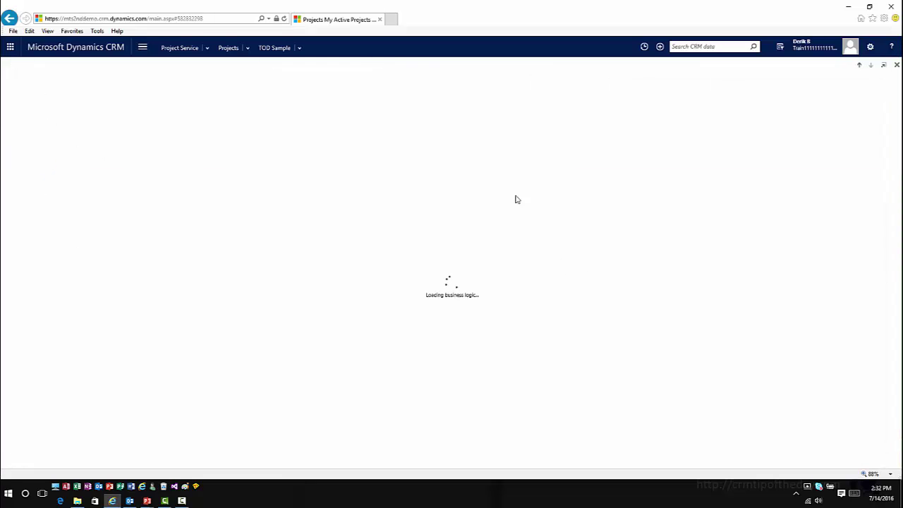
pyautogui.click(300, 50)
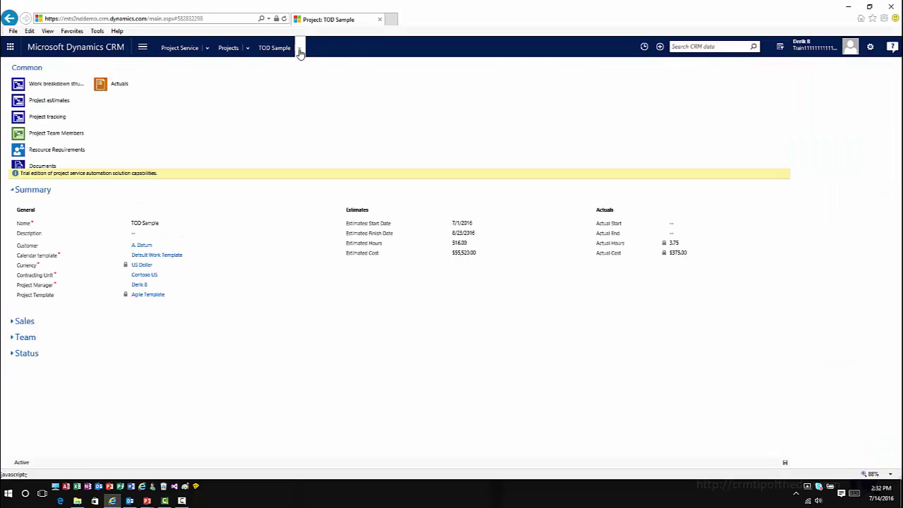
pyautogui.click(56, 83)
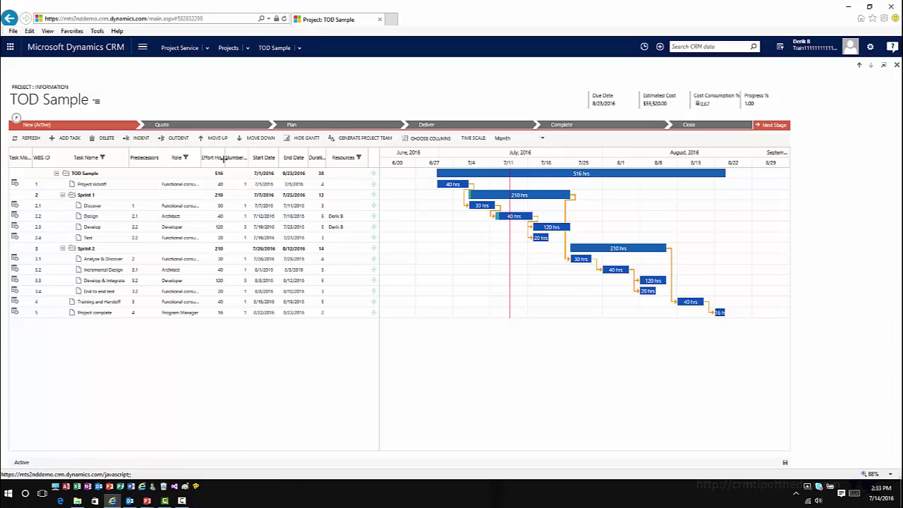
pyautogui.moveTo(222, 158); pyautogui.dragTo(238, 163)
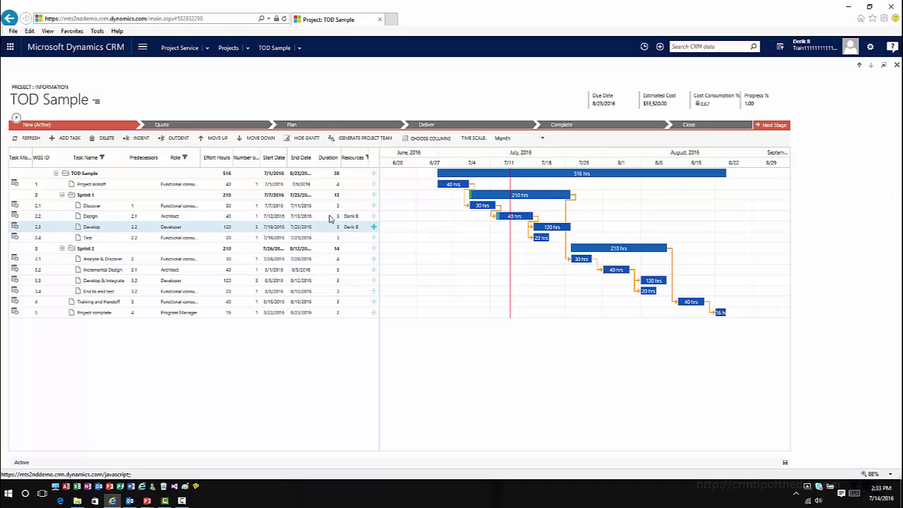
# - Review the effort tracking of TOD Sample in Project tracking and return to the project's main record
pyautogui.click(299, 47)
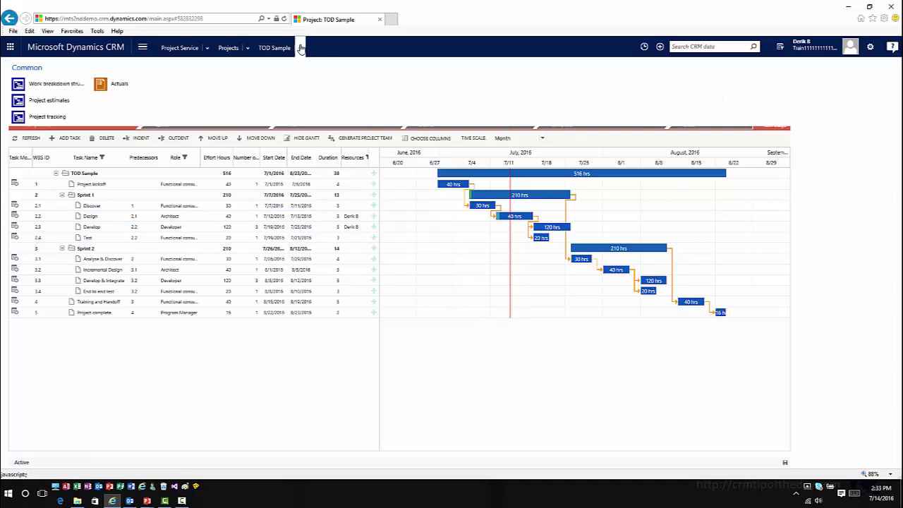
pyautogui.click(89, 114)
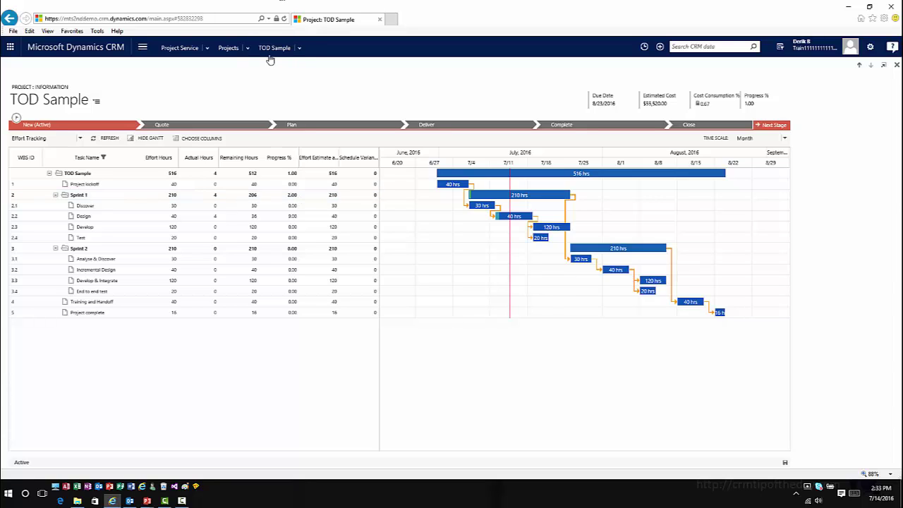
pyautogui.click(246, 55)
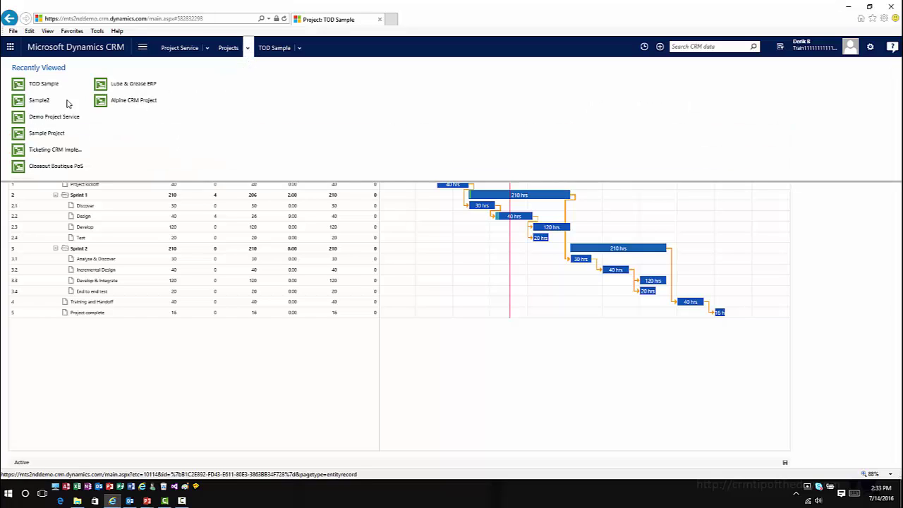
pyautogui.click(48, 88)
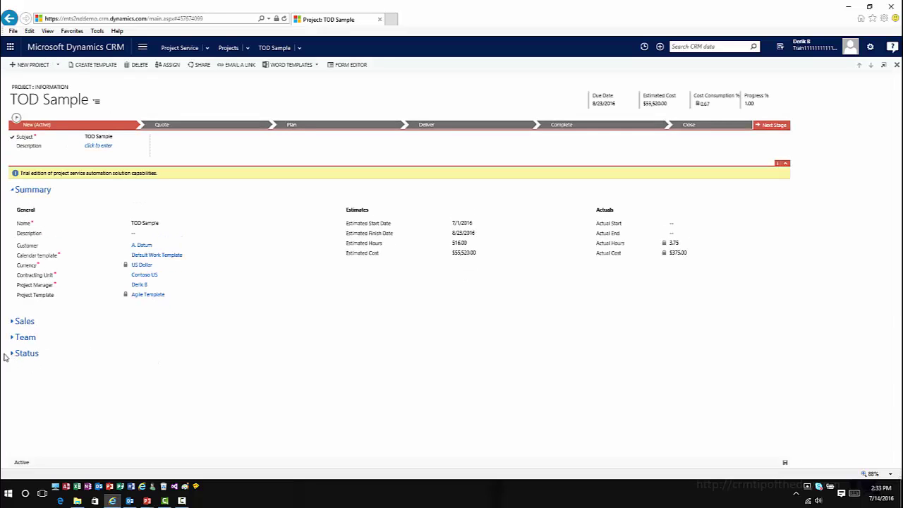
# - Expand the project's Status section, review its performance figures and gauges, and set the Overall Project Status to Green
pyautogui.click(13, 355)
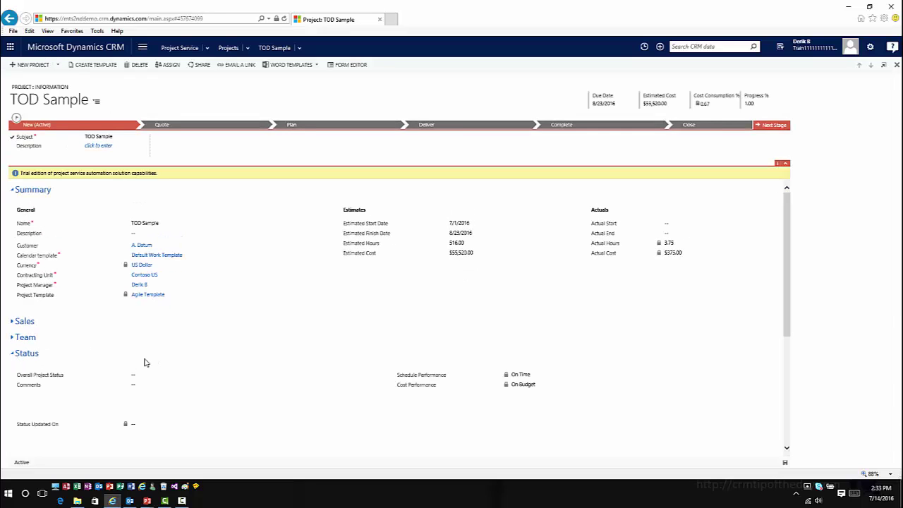
pyautogui.scroll(-3, 171, 383)
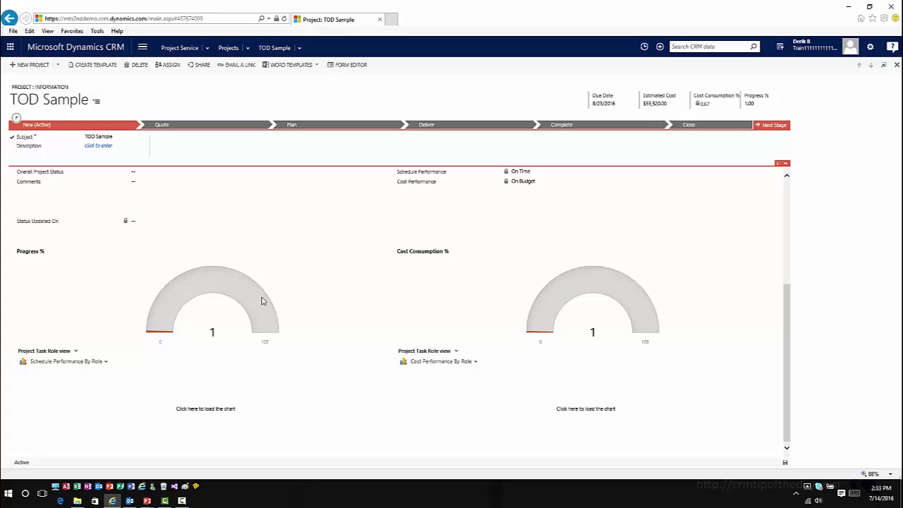
pyautogui.scroll(2, 575, 318)
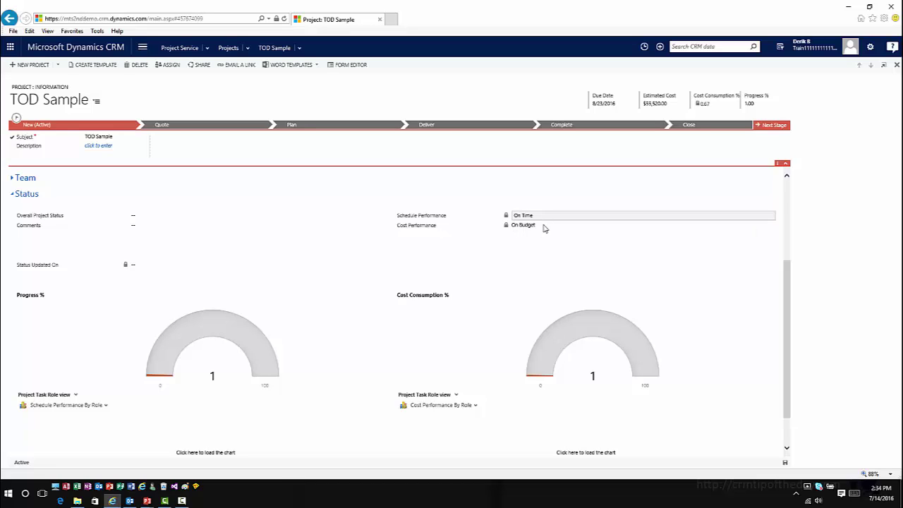
pyautogui.click(198, 217)
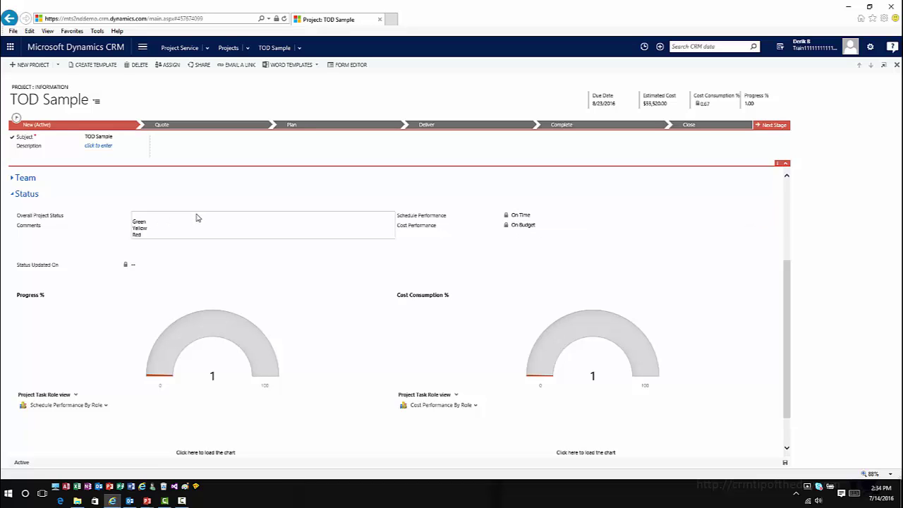
pyautogui.click(156, 222)
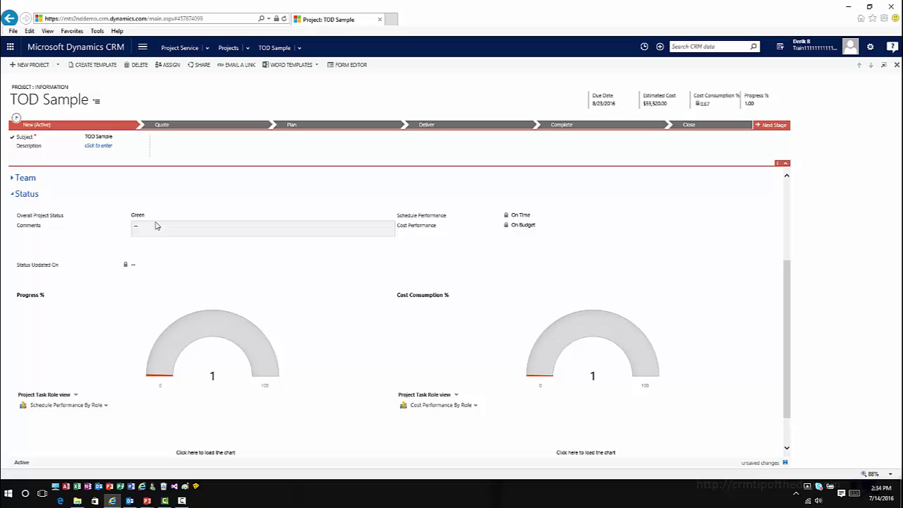